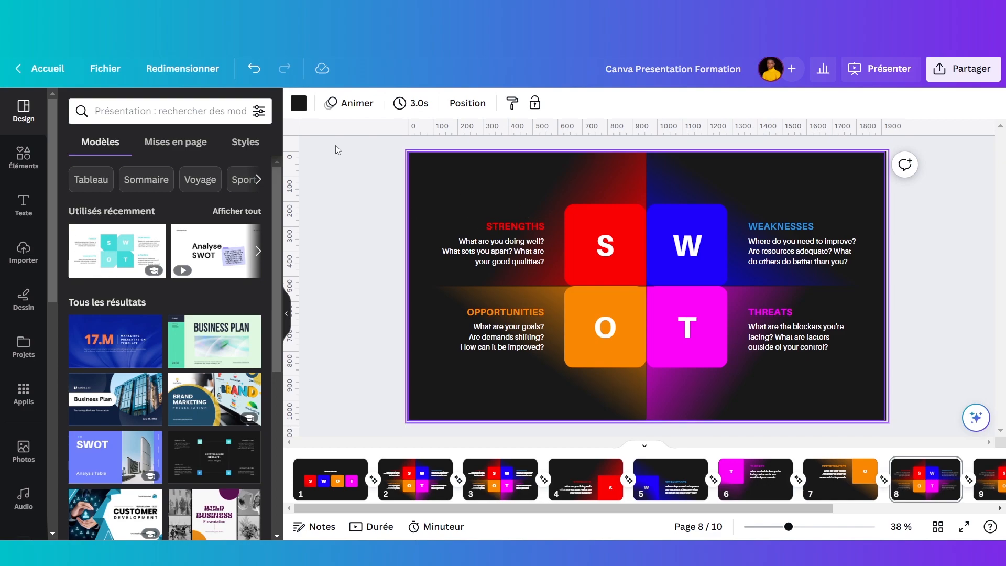
# Step: Create a new blank Présentation (16:9) design from the presentation formats on the home page
pyautogui.hotkey('ctrl', 'Tab')
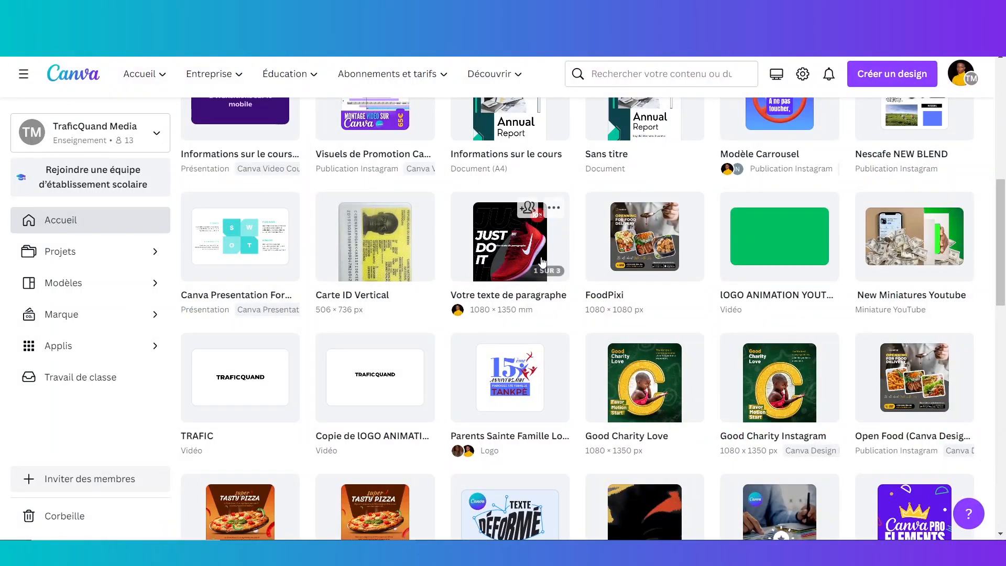
pyautogui.scroll(8, 544, 254)
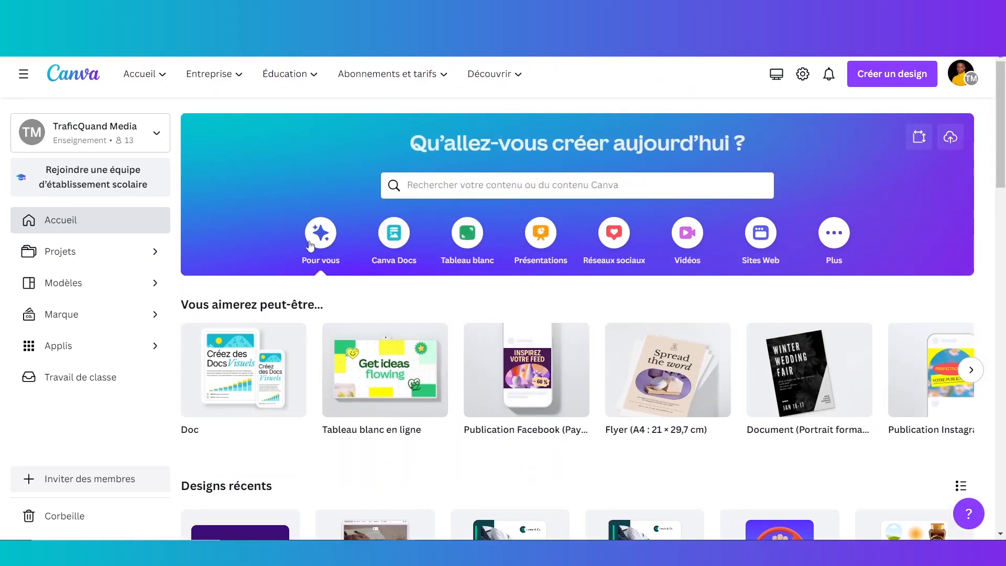
pyautogui.click(541, 233)
pyautogui.scroll(-1, 541, 239)
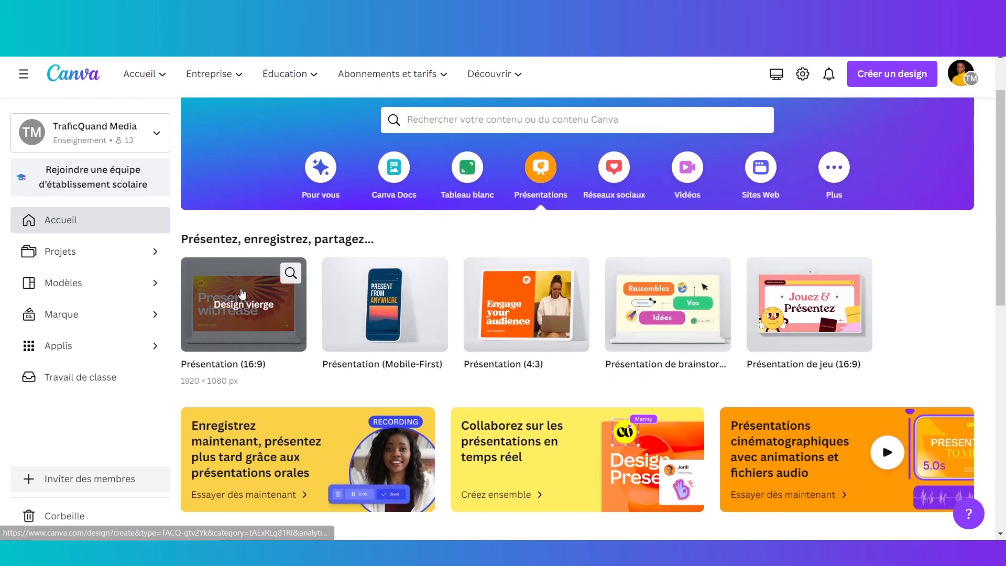
pyautogui.click(243, 293)
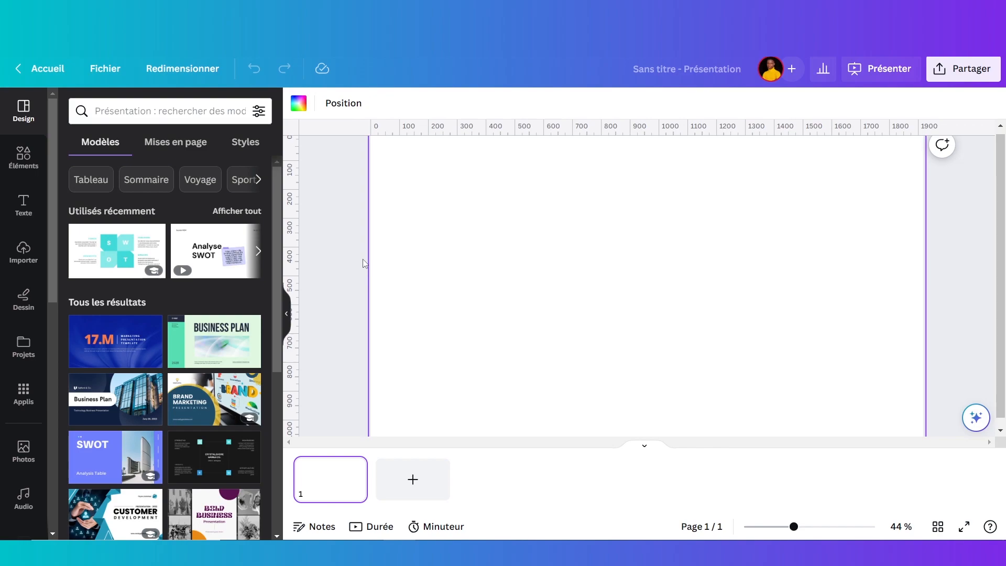
# Step: Search the templates for "swot" and apply the first page of the Bleu et Blanc SWOT Analyse template to the slide
pyautogui.click(335, 225)
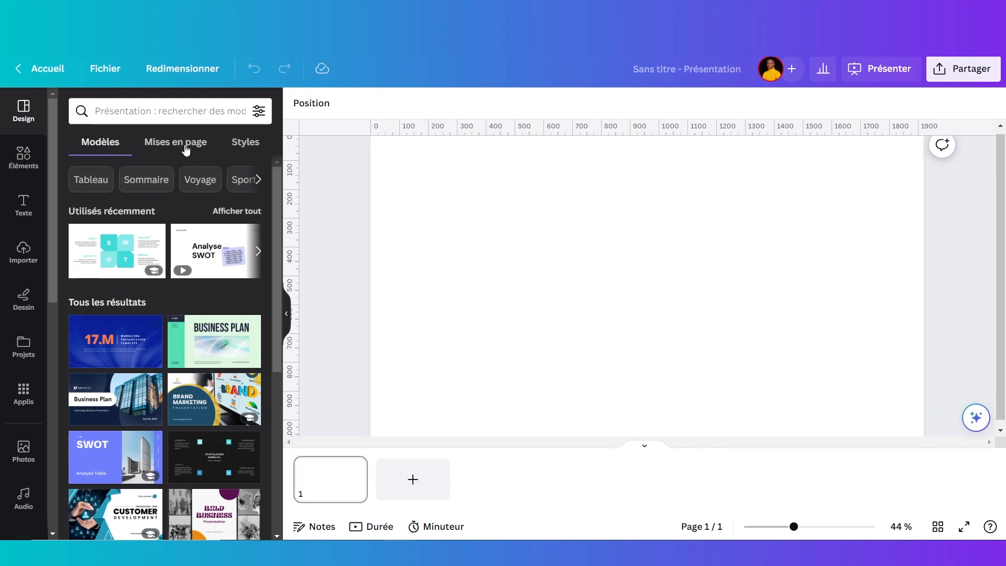
pyautogui.click(139, 112)
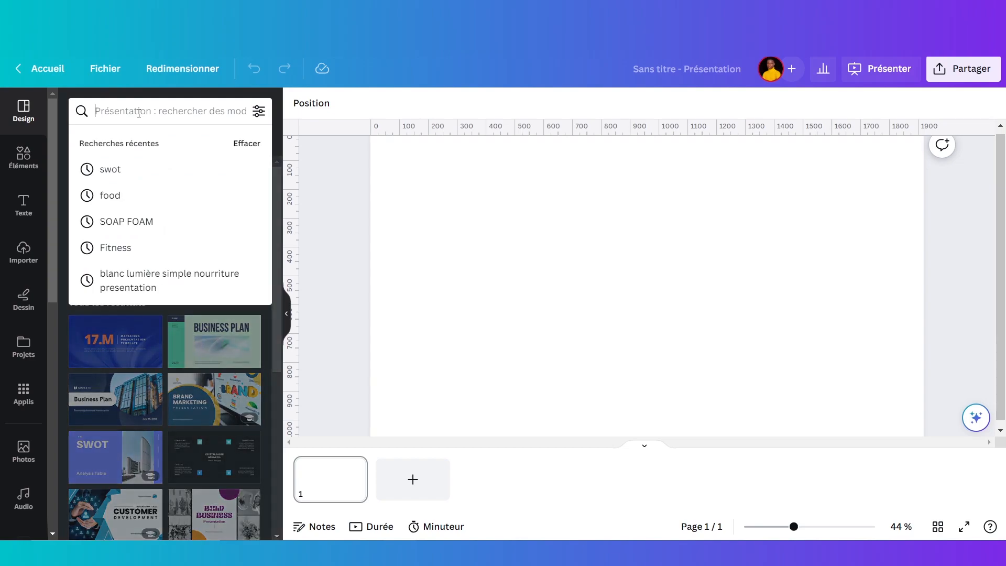
pyautogui.click(138, 171)
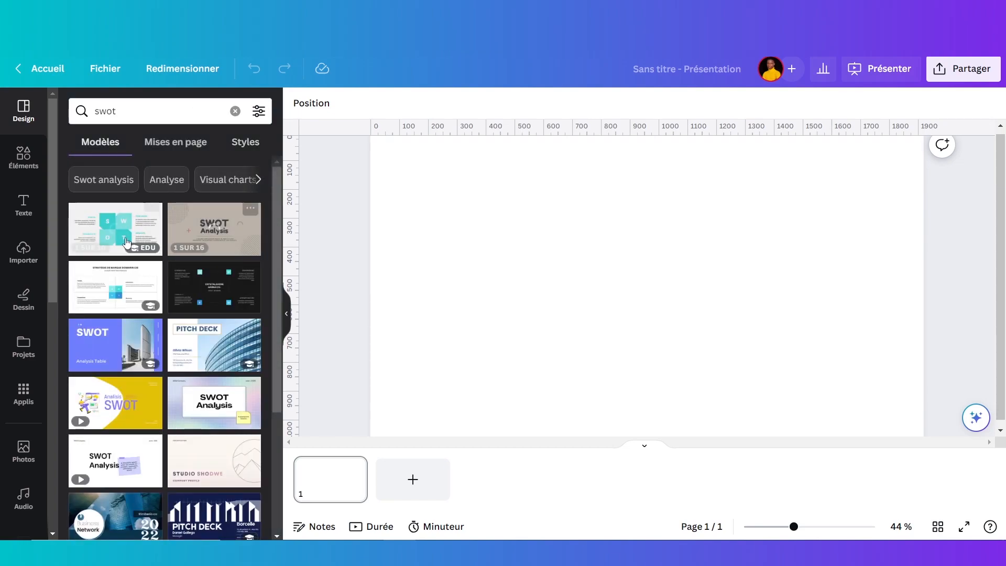
pyautogui.click(119, 235)
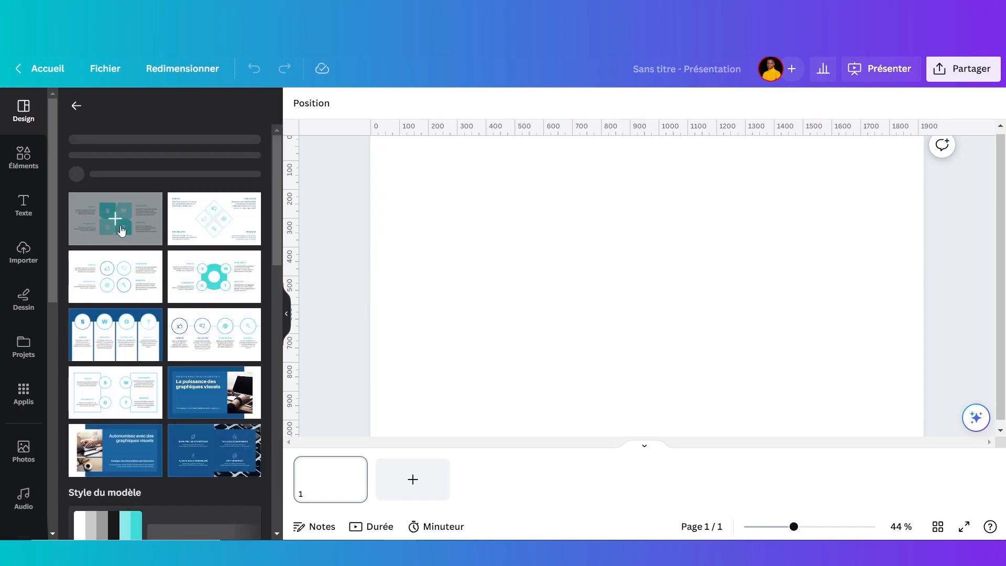
pyautogui.scroll(-3, 108, 200)
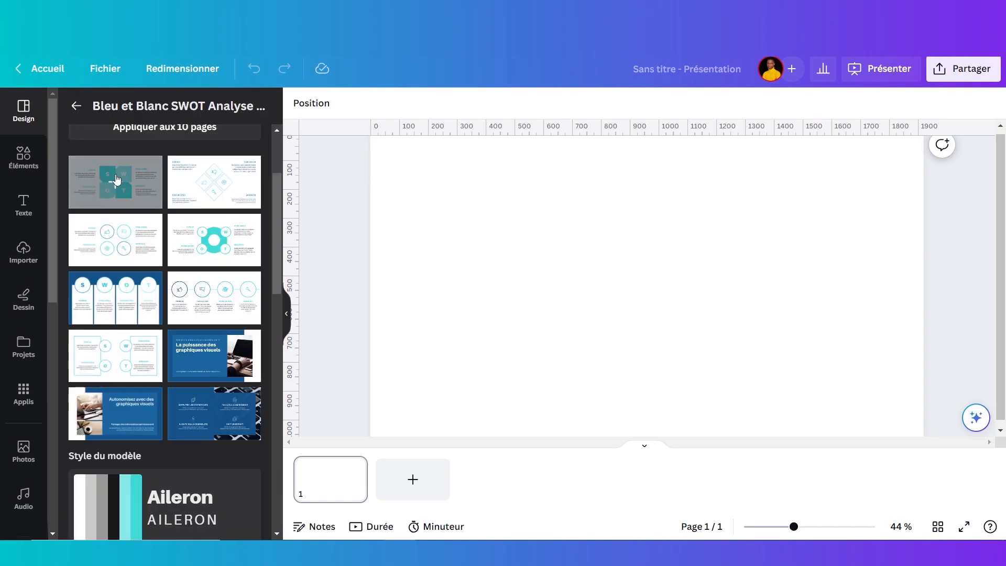
pyautogui.click(105, 182)
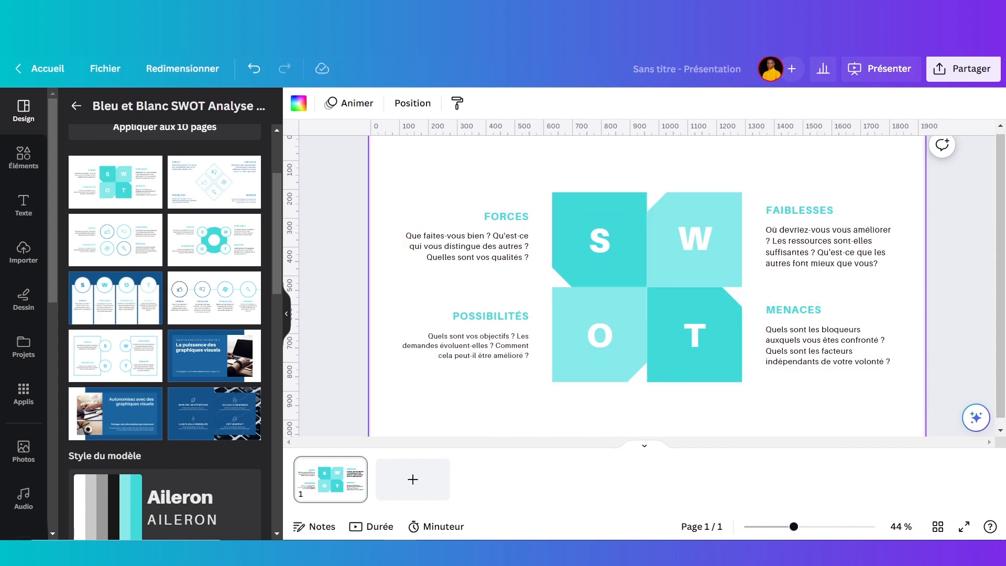
pyautogui.moveTo(792, 533)
pyautogui.mouseDown()
pyautogui.moveTo(775, 533)
pyautogui.moveTo(790, 533)
pyautogui.mouseUp()
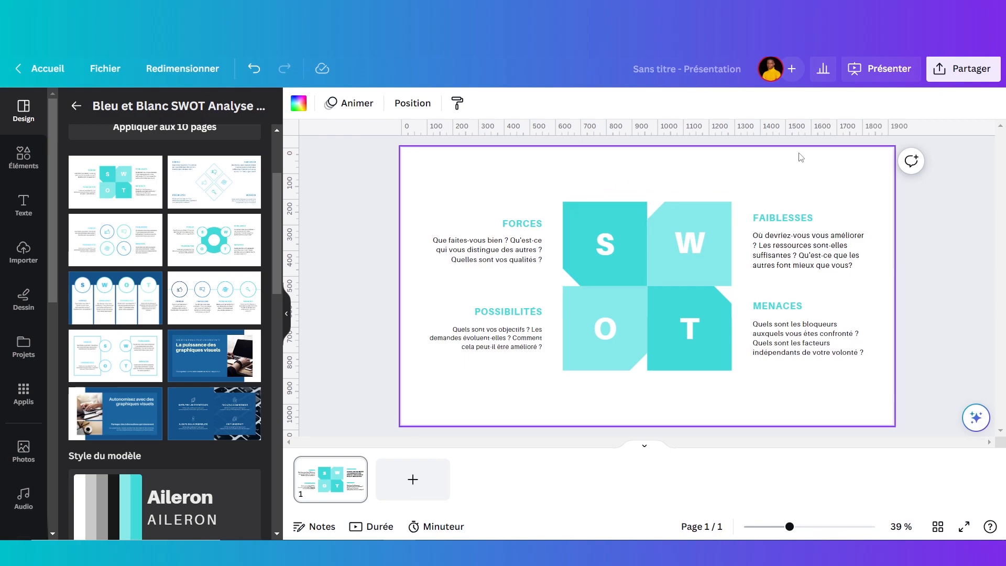
# Step: Insert a square shape, place it above the FORCES text, and round its corners to 28
pyautogui.click(605, 213)
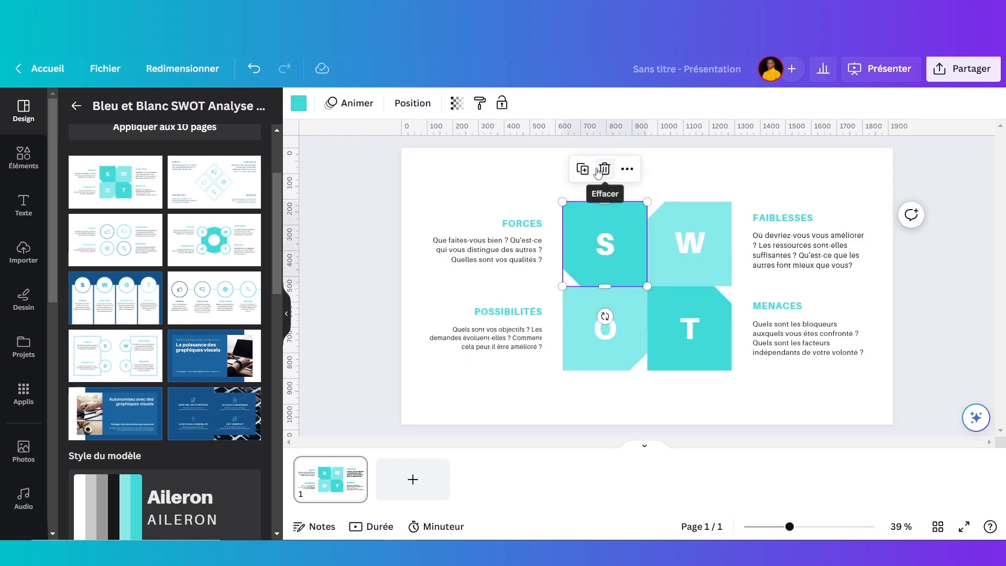
pyautogui.click(509, 185)
pyautogui.press('r')
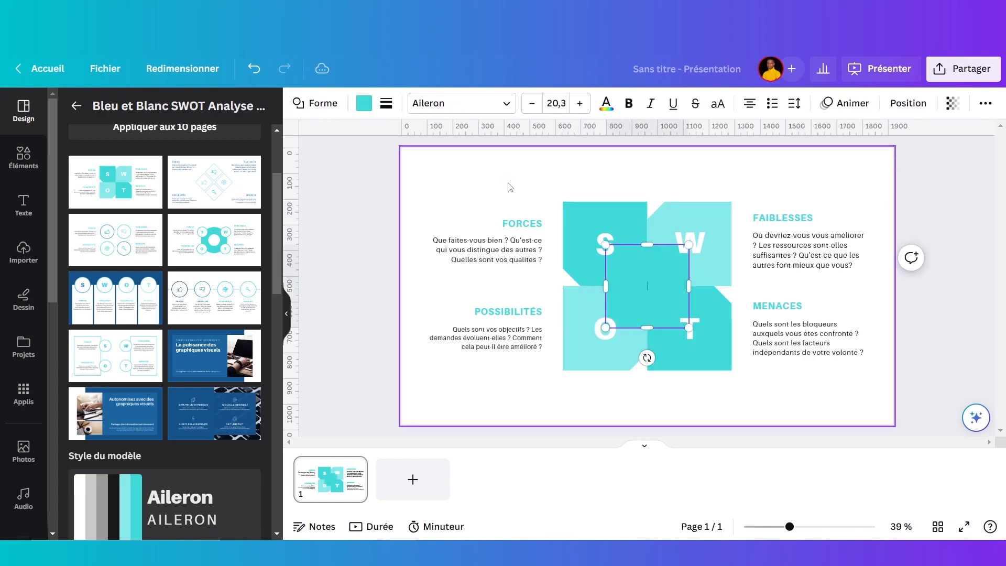
pyautogui.moveTo(649, 268); pyautogui.dragTo(523, 184)
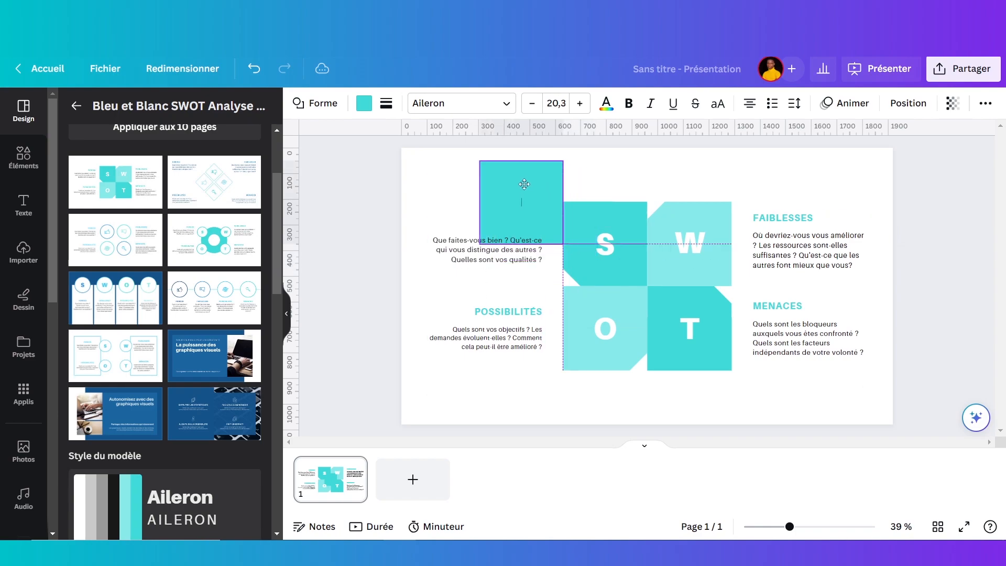
pyautogui.click(386, 105)
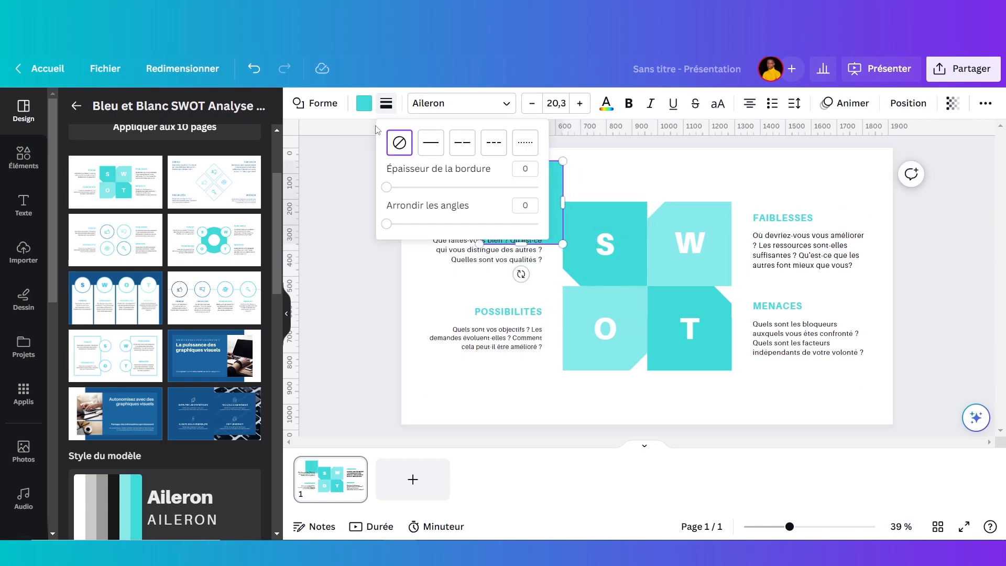
pyautogui.moveTo(387, 229); pyautogui.dragTo(429, 237)
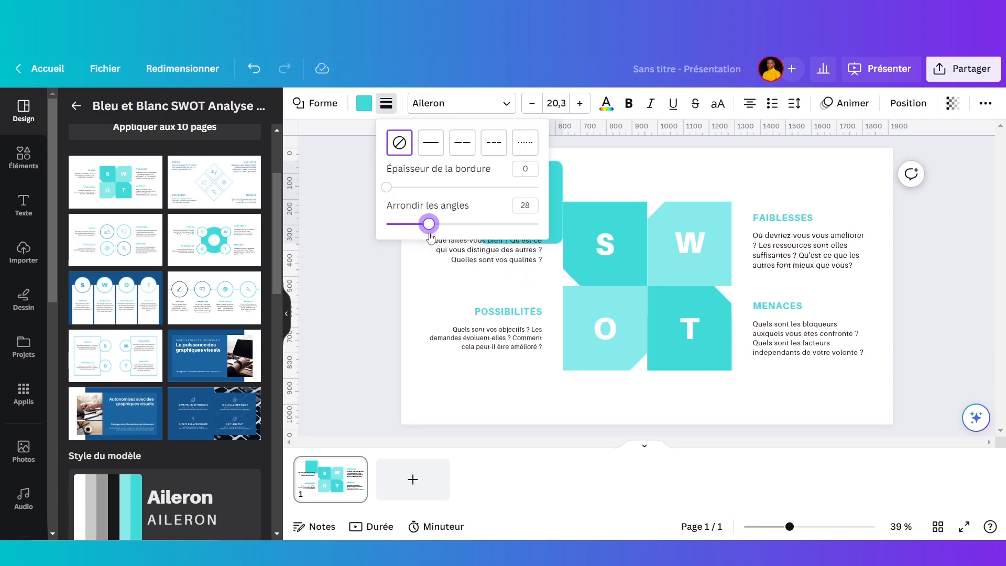
pyautogui.click(584, 184)
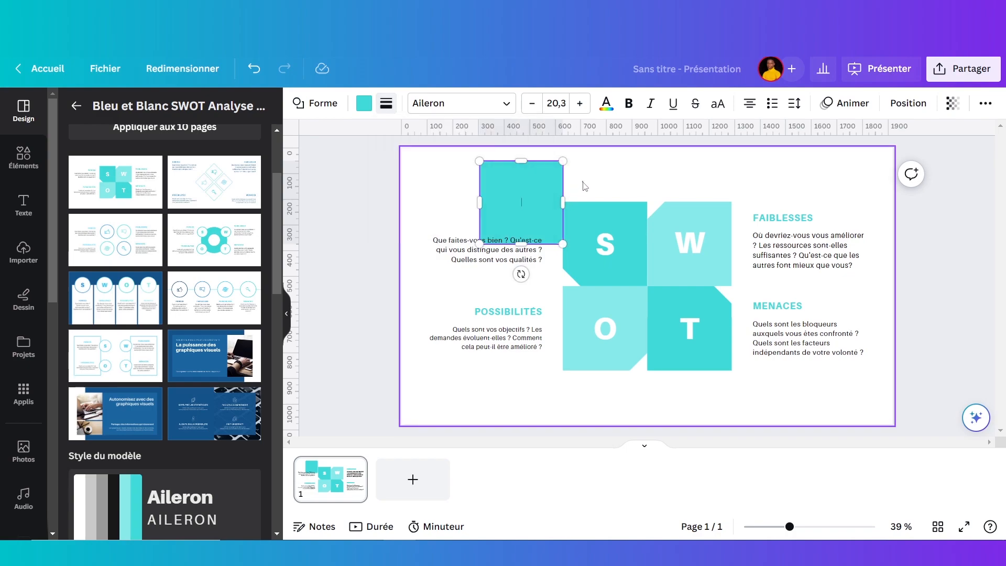
# Step: Duplicate the rounded square into a two-by-two grid over the original SWOT squares, meeting at crossed vertical and horizontal guides
pyautogui.moveTo(521, 184); pyautogui.dragTo(607, 297)
pyautogui.click(582, 171)
pyautogui.hotkey('ctrl', 'd')
pyautogui.moveTo(616, 398); pyautogui.dragTo(690, 220)
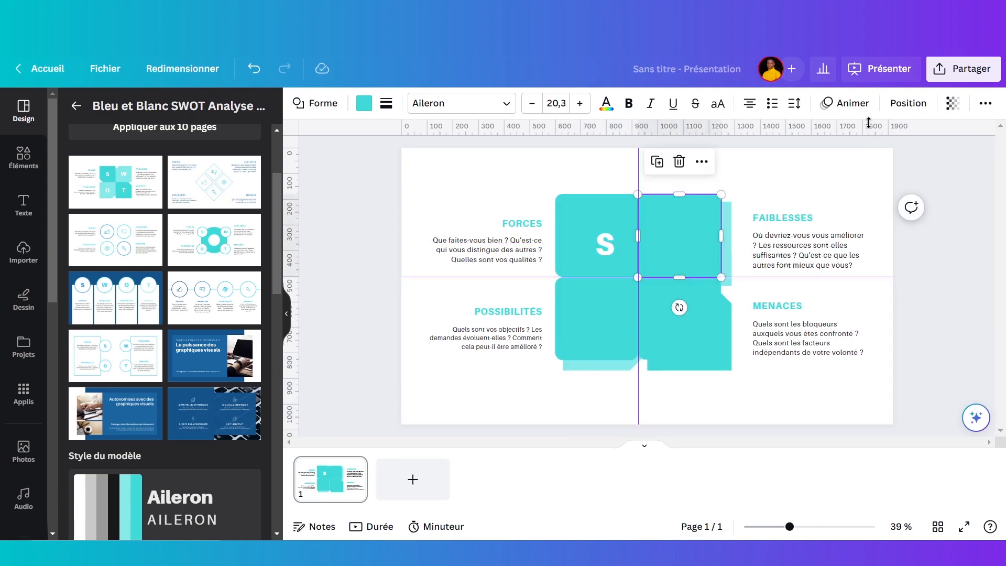
# Step: Select the template's four original cut-corner squares in the layer list and delete them
pyautogui.click(907, 104)
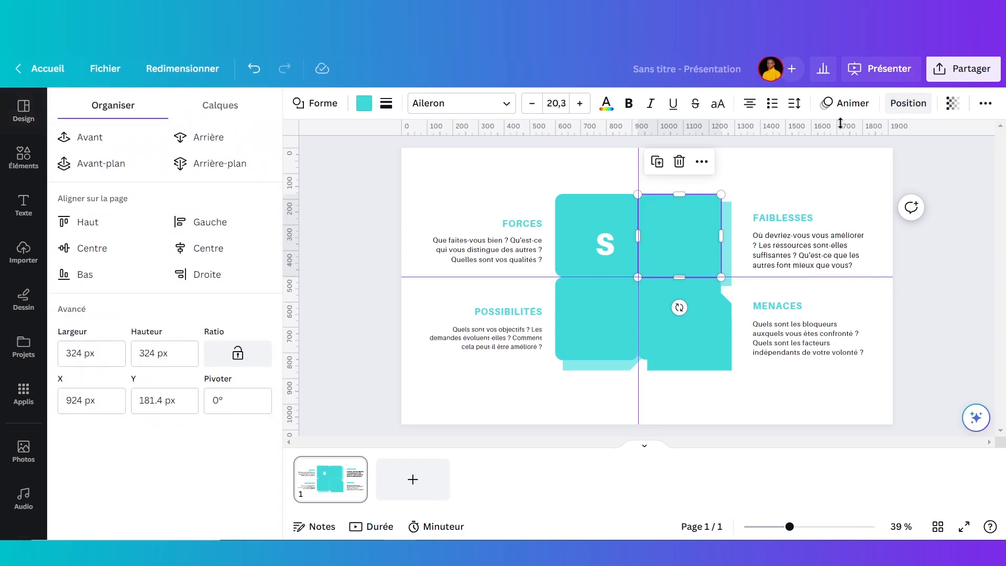
pyautogui.click(236, 118)
pyautogui.scroll(-5, 225, 400)
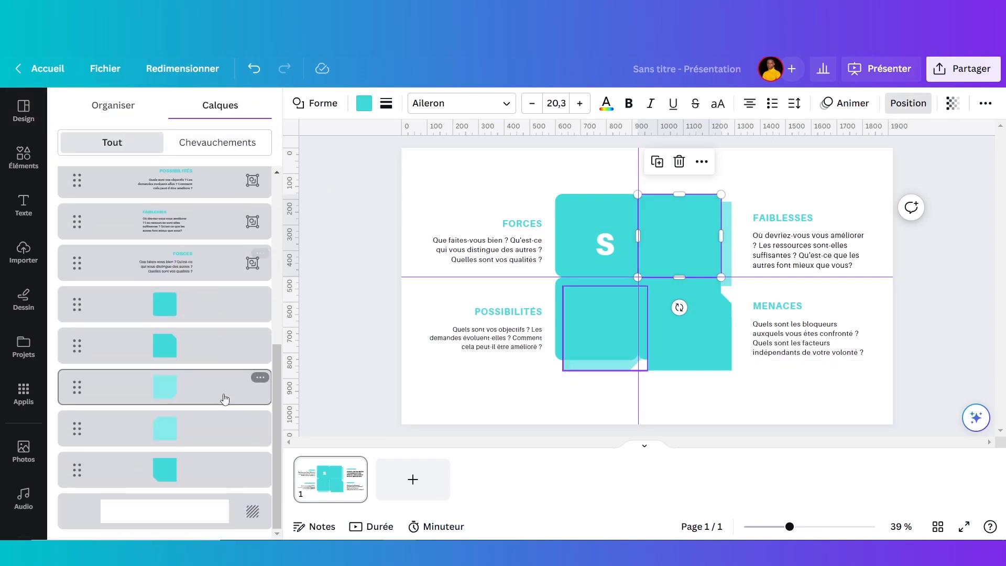
pyautogui.click(206, 350)
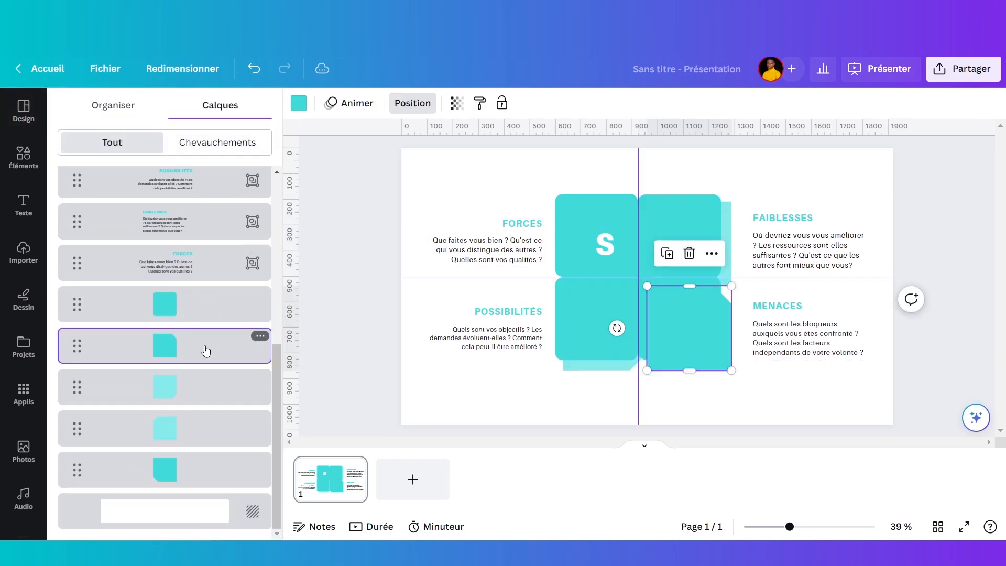
pyautogui.keyDown('shift'); pyautogui.click(199, 386); pyautogui.keyUp('shift')
pyautogui.keyDown('shift'); pyautogui.click(190, 426); pyautogui.keyUp('shift')
pyautogui.keyDown('shift'); pyautogui.click(196, 310); pyautogui.keyUp('shift')
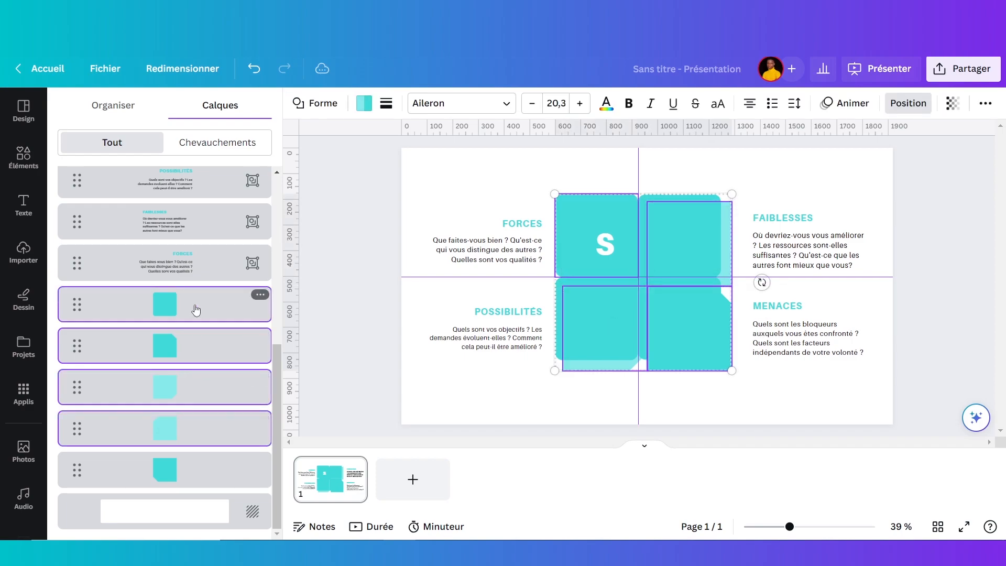
pyautogui.click(667, 161)
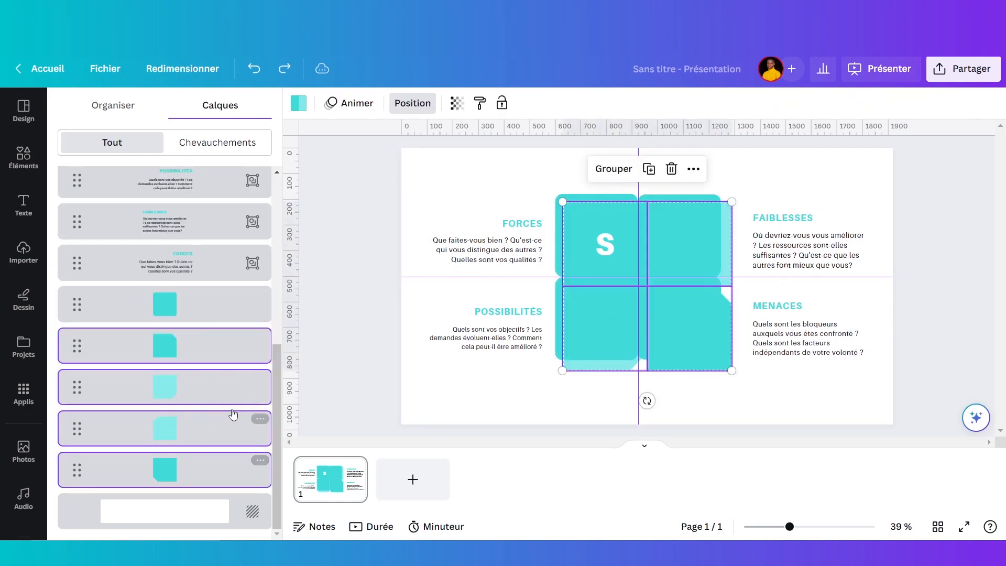
pyautogui.click(669, 169)
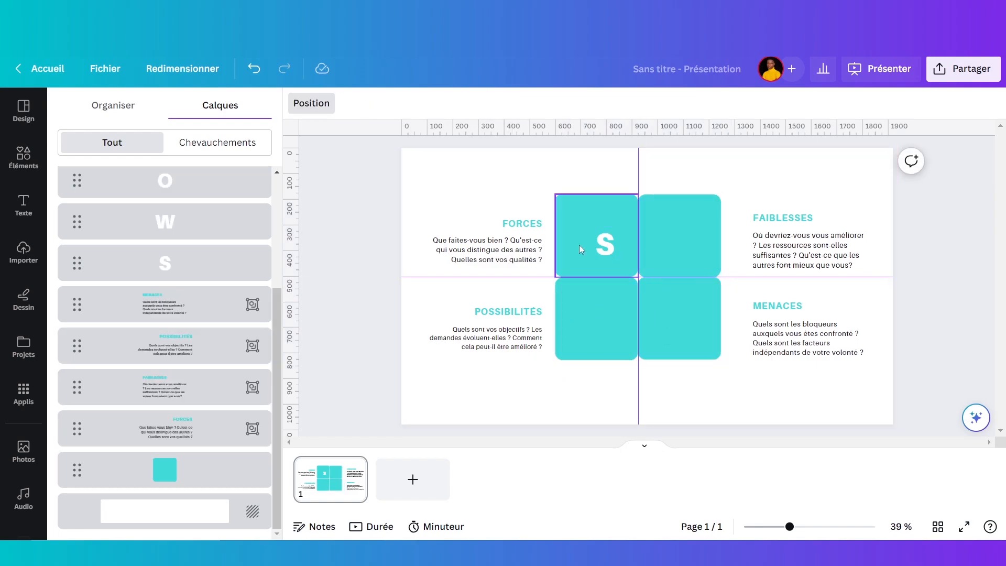
# Step: Bring the letters S, W, O and T in front of the rounded squares and move them together to the squares' centres
pyautogui.scroll(5, 224, 330)
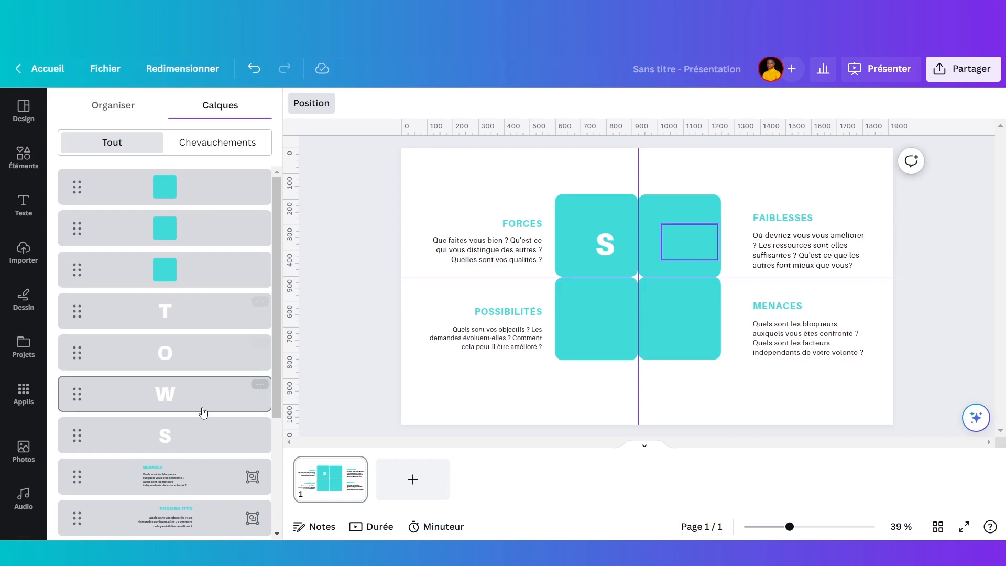
pyautogui.click(200, 436)
pyautogui.keyDown('shift'); pyautogui.click(198, 400); pyautogui.keyUp('shift')
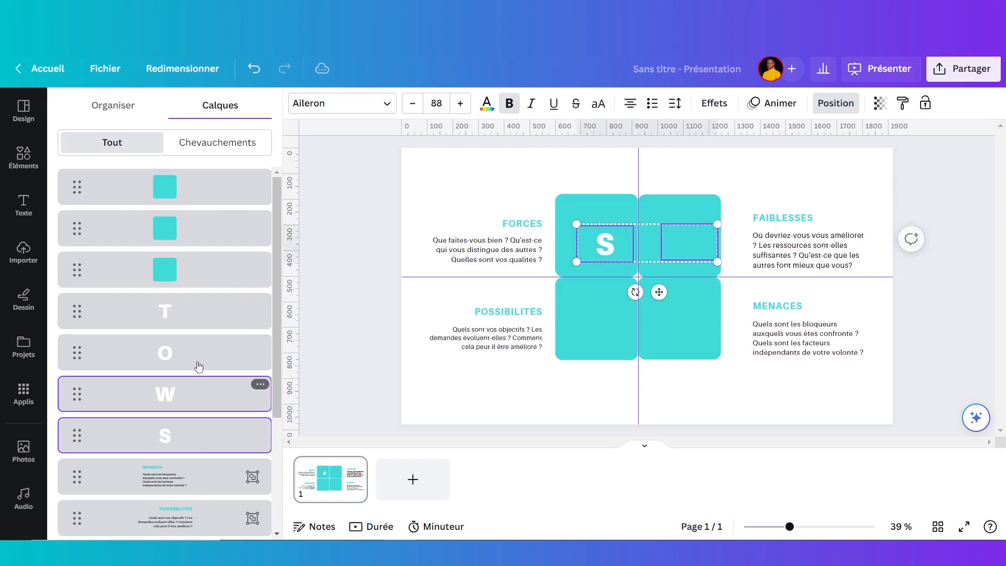
pyautogui.keyDown('shift'); pyautogui.click(198, 366); pyautogui.keyUp('shift')
pyautogui.keyDown('shift'); pyautogui.click(198, 321); pyautogui.keyUp('shift')
pyautogui.moveTo(198, 321); pyautogui.dragTo(213, 174)
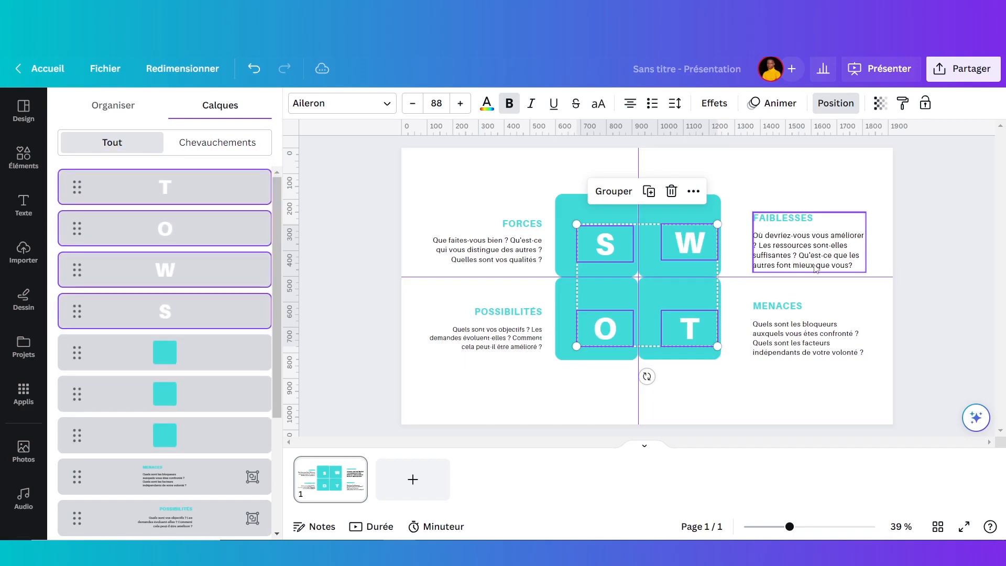
pyautogui.moveTo(675, 319); pyautogui.dragTo(672, 308)
pyautogui.click(370, 248)
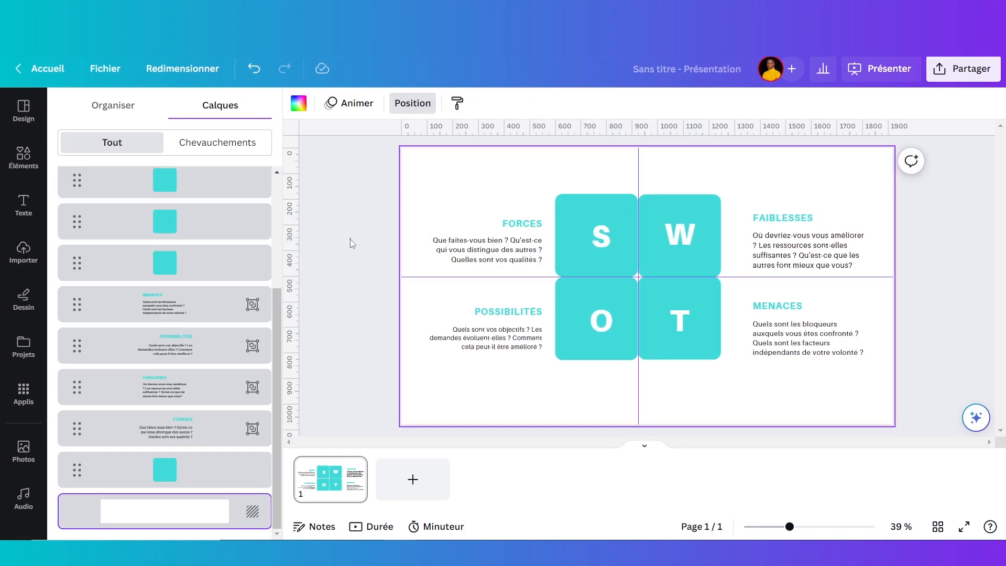
pyautogui.click(420, 103)
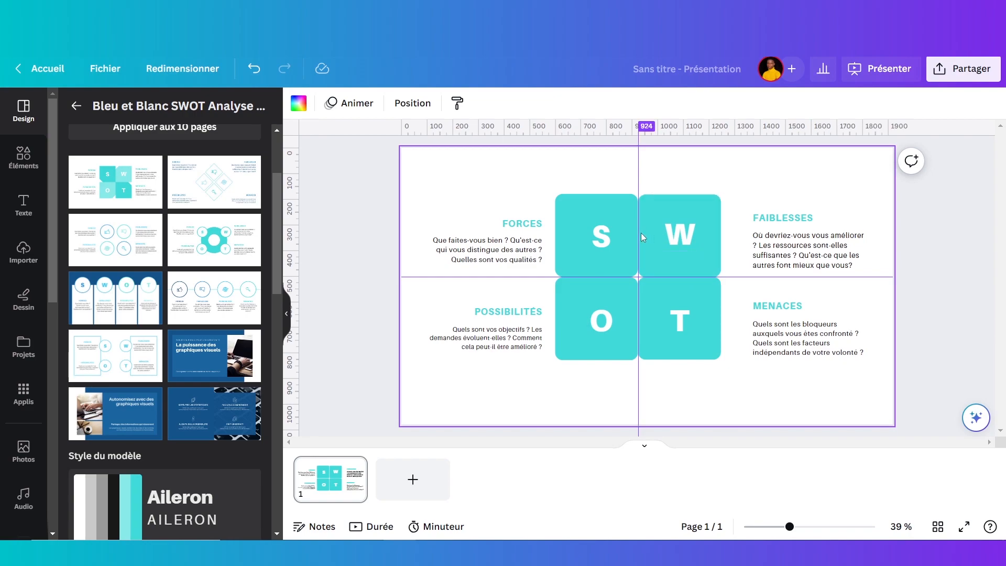
# Step: Fill the S square with solid red and the W square with solid violet from the default colours
pyautogui.click(568, 210)
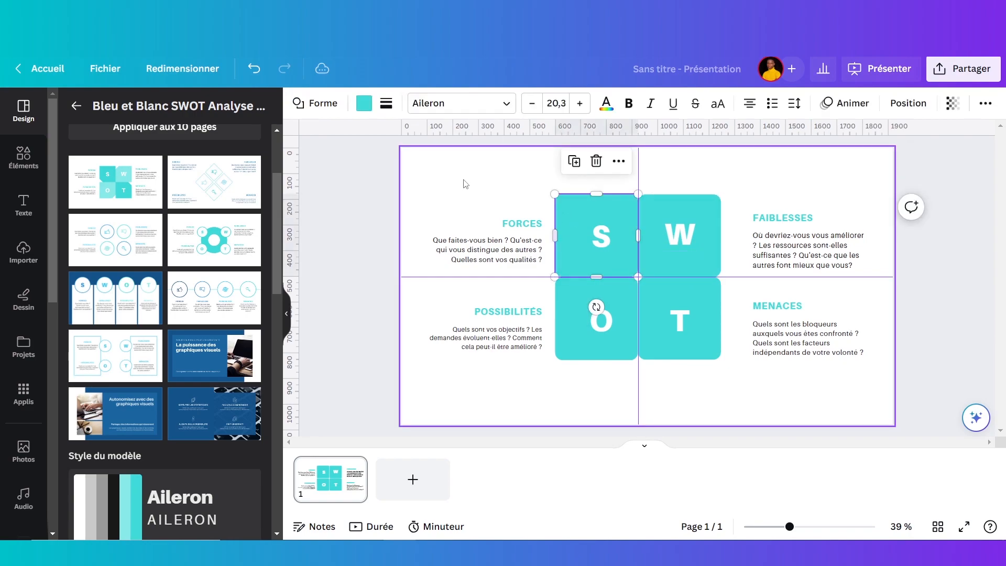
pyautogui.click(369, 107)
pyautogui.scroll(-3, 139, 384)
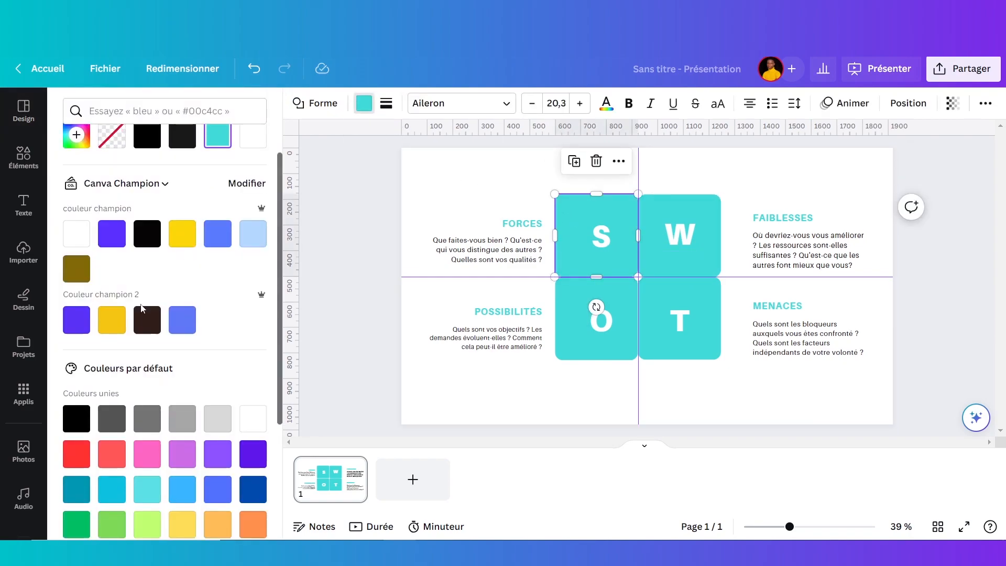
pyautogui.click(77, 370)
pyautogui.click(681, 215)
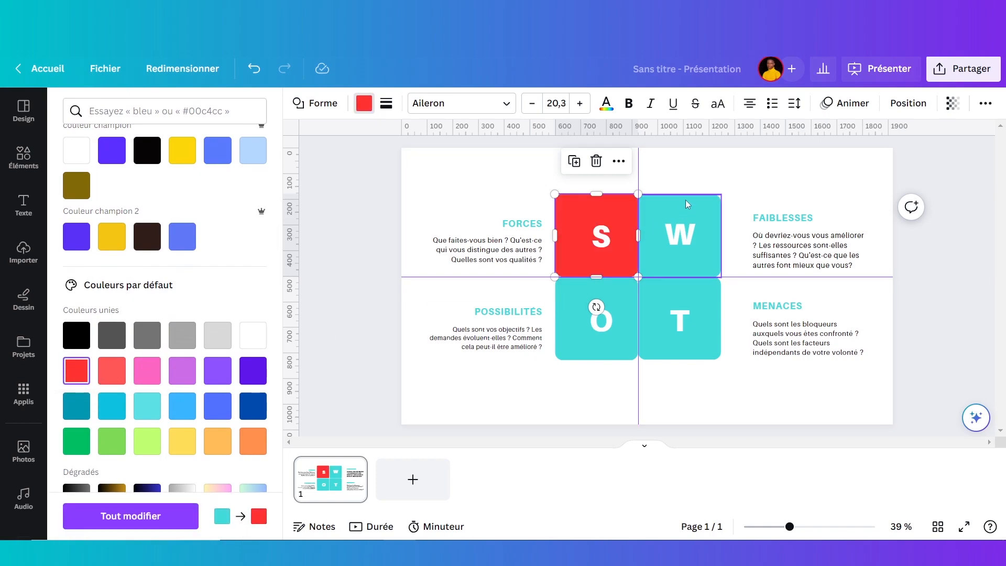
pyautogui.click(250, 379)
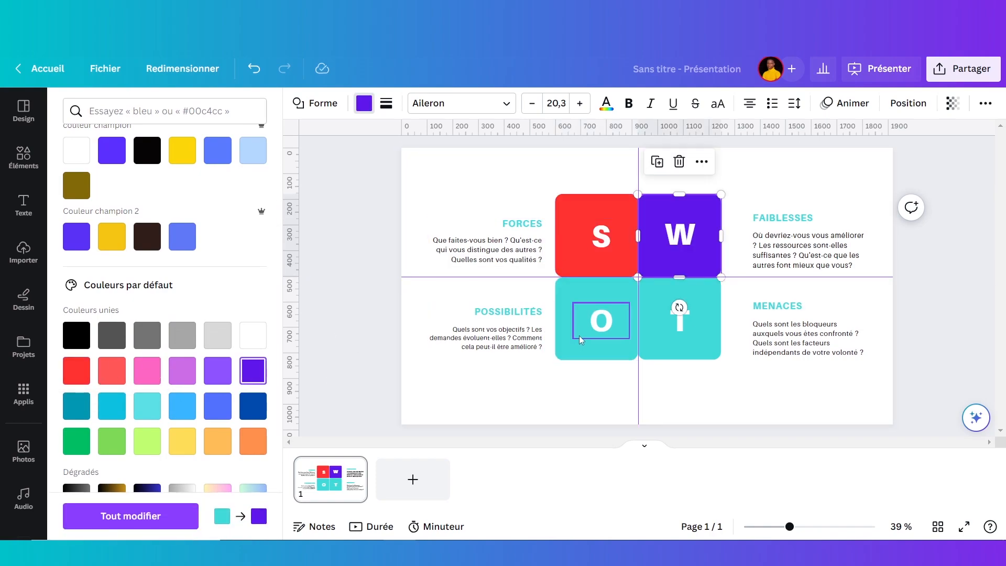
# Step: Fill the rounded square behind the letter O with solid light green from the default colours
pyautogui.click(579, 335)
pyautogui.click(561, 350)
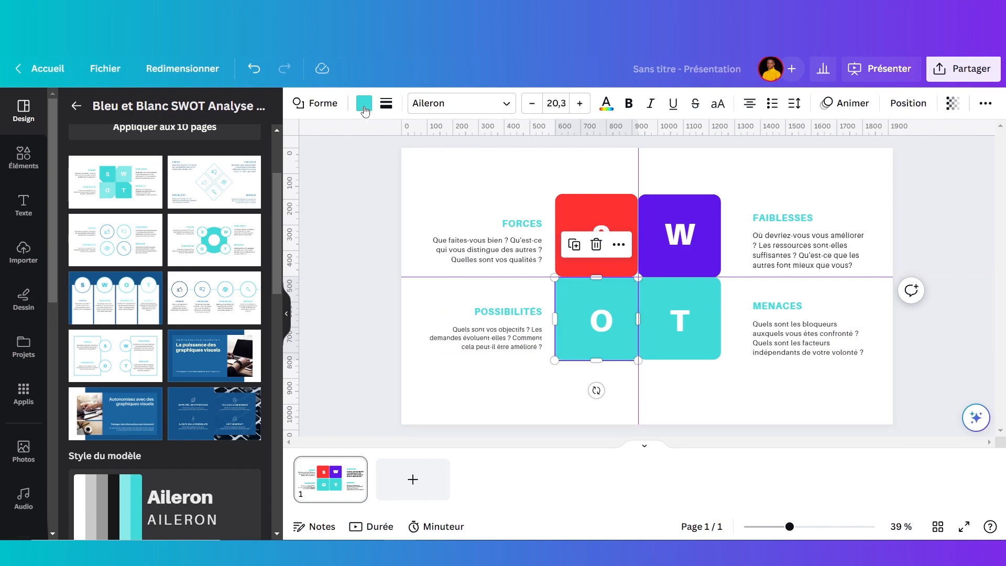
pyautogui.click(363, 108)
pyautogui.scroll(-5, 207, 396)
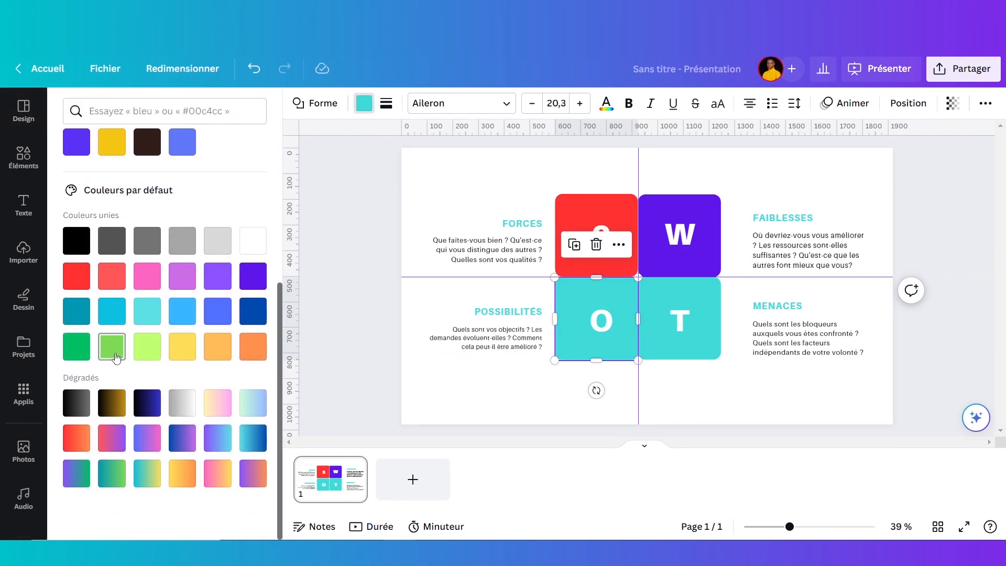
pyautogui.click(116, 356)
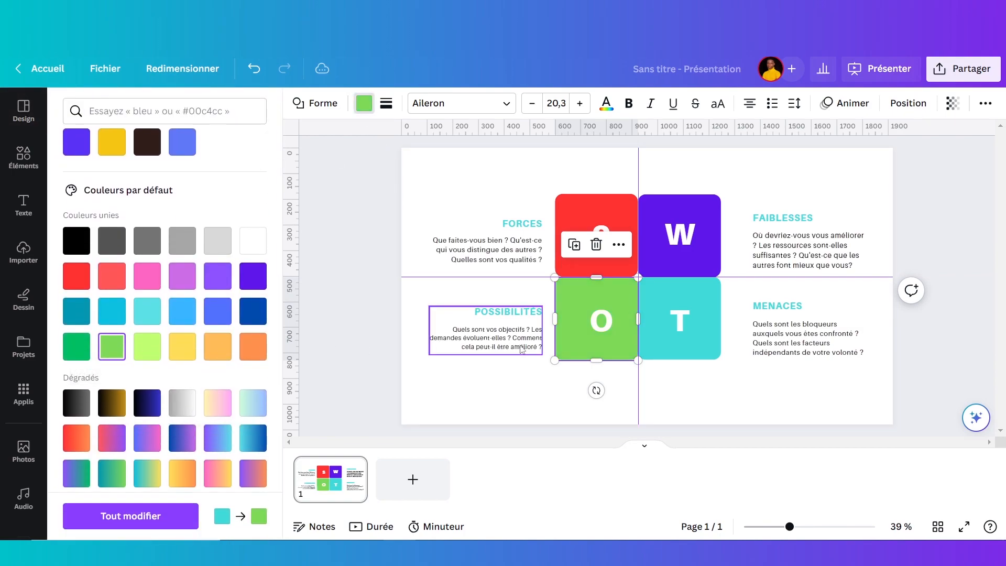
pyautogui.click(663, 349)
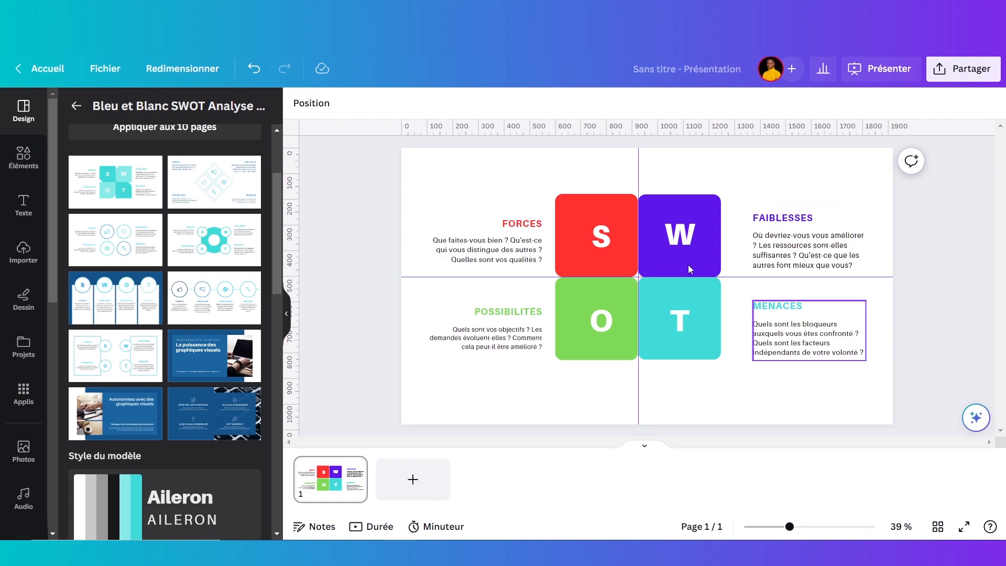
# Step: Add a square, place it over the FORCES text beside the S square, and enlarge it to reach that square's edge
pyautogui.press('r')
pyautogui.moveTo(664, 262); pyautogui.dragTo(473, 165)
pyautogui.moveTo(506, 234); pyautogui.dragTo(554, 272)
# Step: Give the new square a gradient fill that radiates from its upper-left corner
pyautogui.click(363, 103)
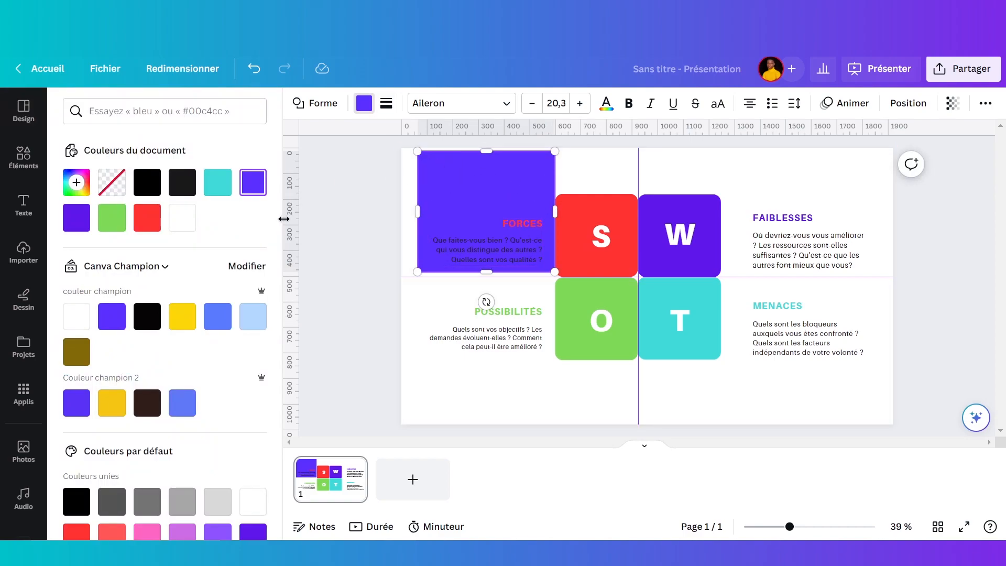
pyautogui.click(76, 182)
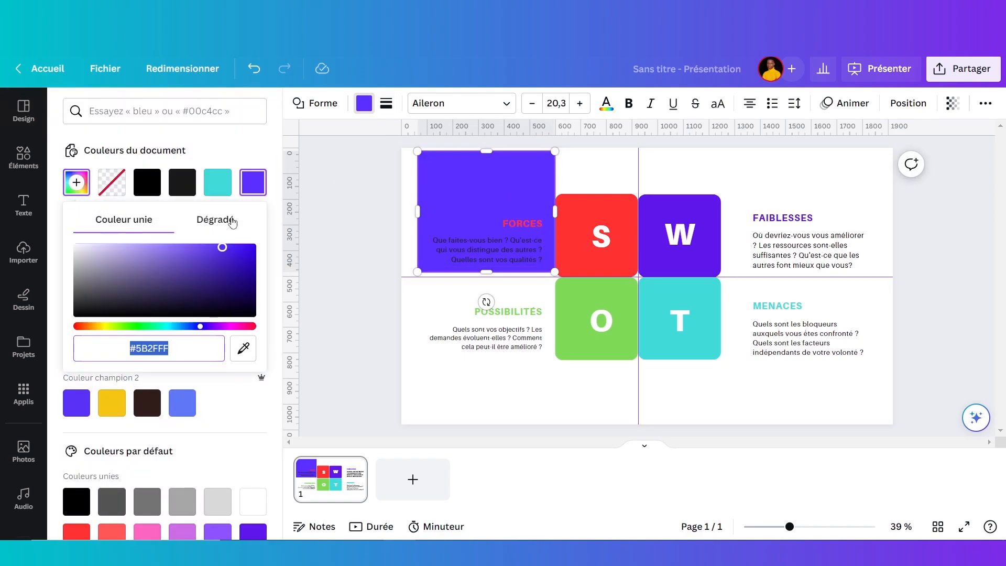
pyautogui.click(207, 221)
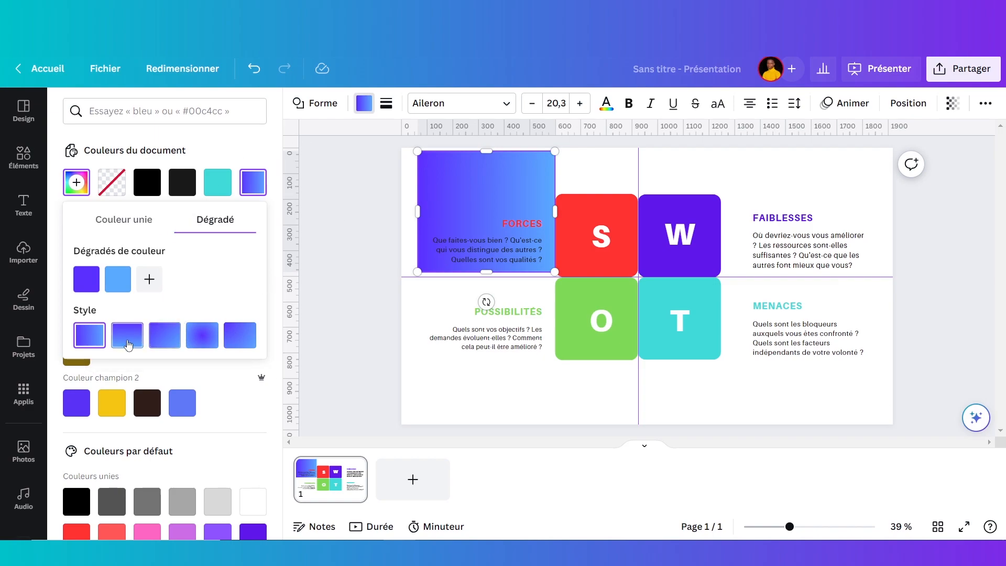
pyautogui.click(239, 335)
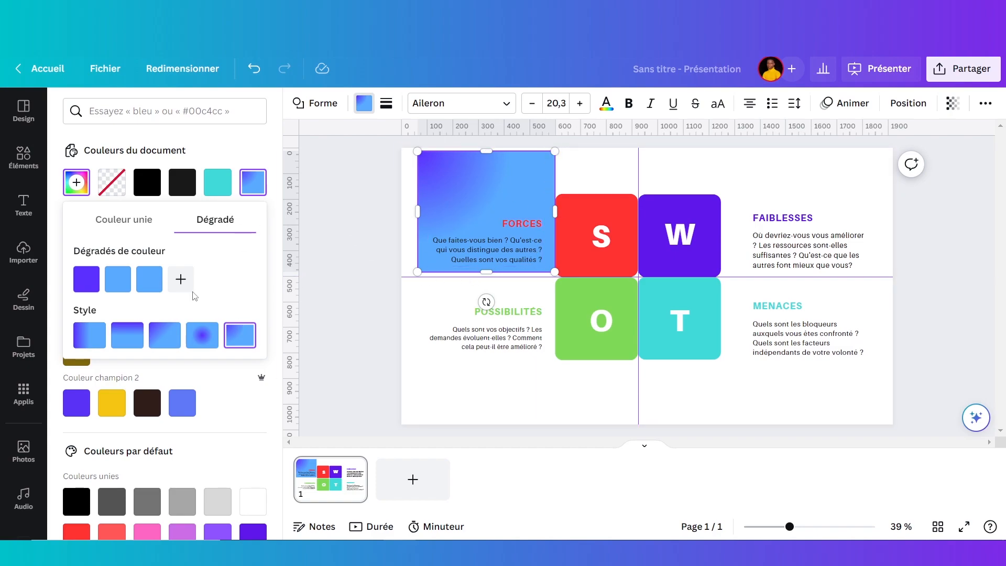
# Step: Set the gradient's third colour, #59ABFF, to 0 % opacity and add a fourth fully transparent colour
pyautogui.click(149, 279)
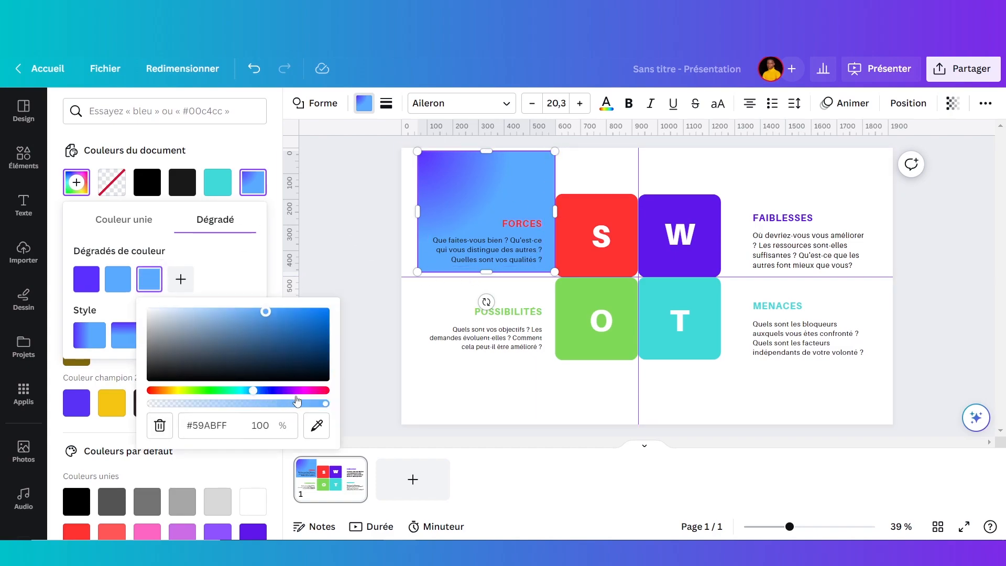
pyautogui.moveTo(302, 406); pyautogui.dragTo(96, 420)
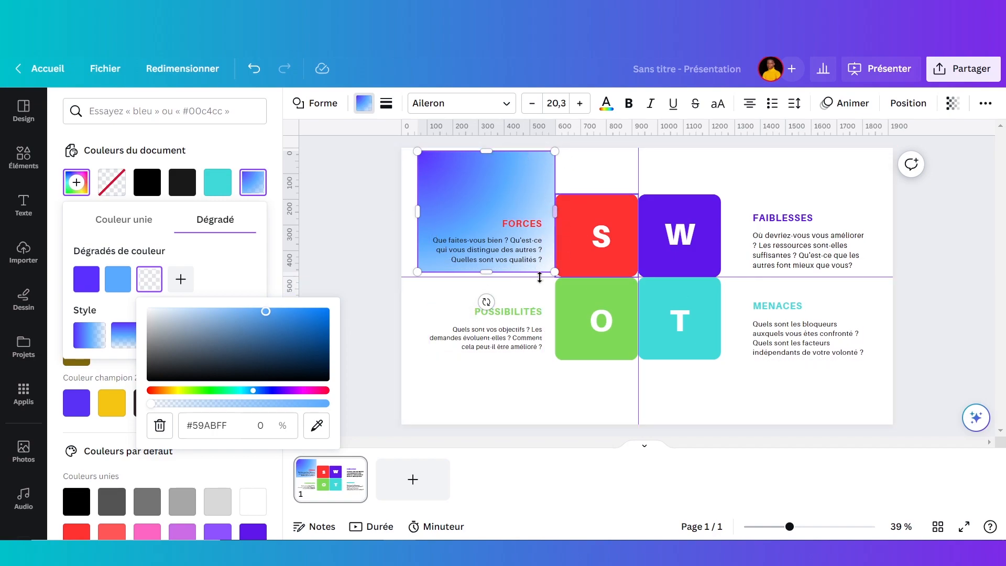
pyautogui.click(180, 278)
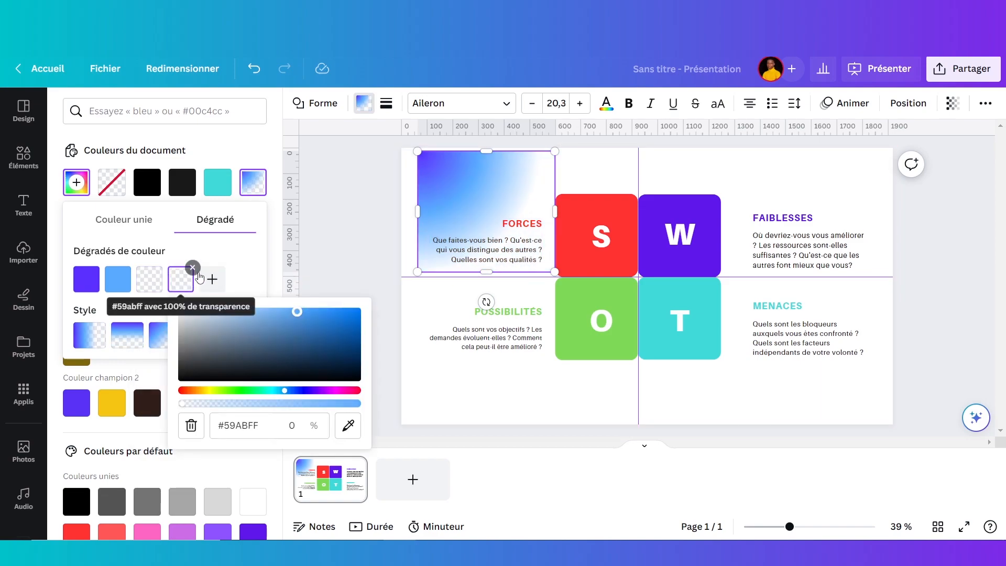
pyautogui.click(250, 275)
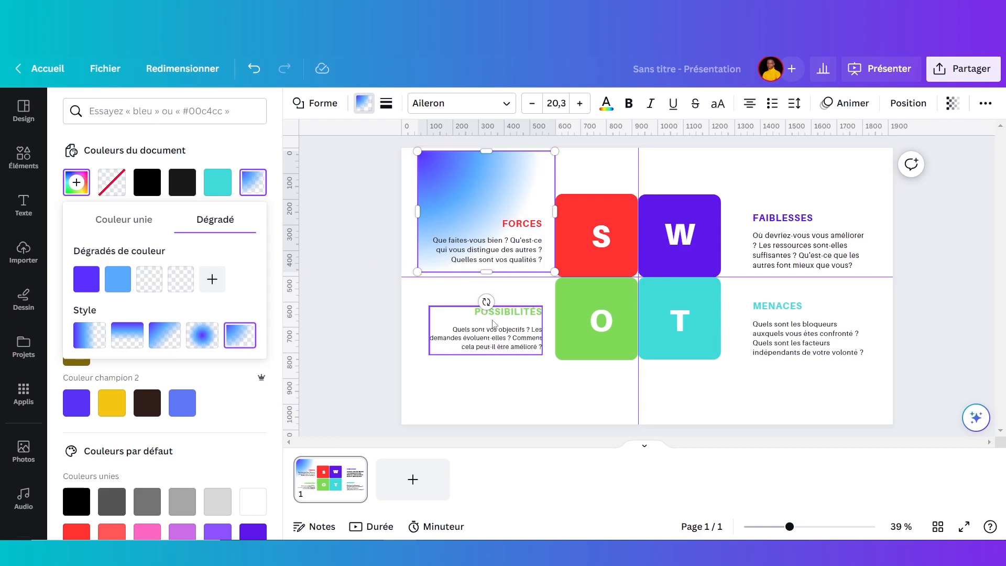
# Step: Rotate the gradient square so its solid corner points to the lower right, and move it between the FORCES and POSSIBILITÉS texts
pyautogui.moveTo(486, 302); pyautogui.dragTo(554, 173)
pyautogui.moveTo(554, 174); pyautogui.dragTo(432, 241)
# Step: Change the gradient's first two colours to the red #FF3131 sampled from the S square
pyautogui.click(365, 111)
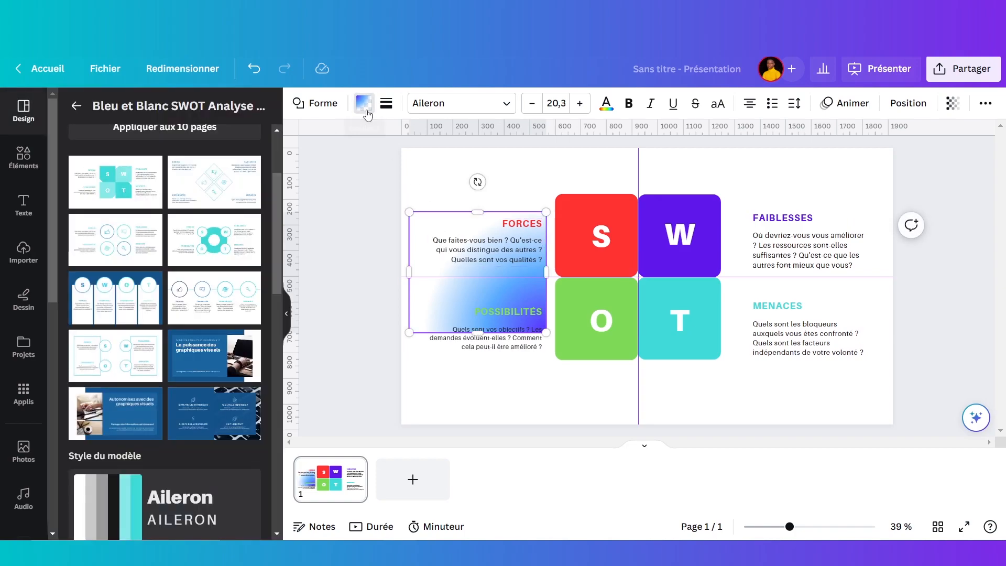
pyautogui.click(365, 111)
pyautogui.click(182, 223)
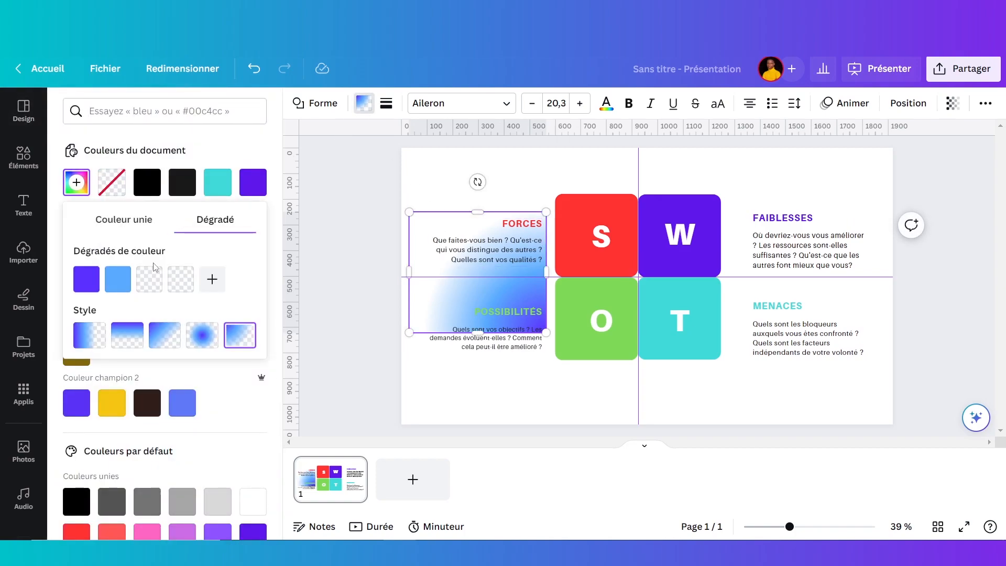
pyautogui.click(87, 279)
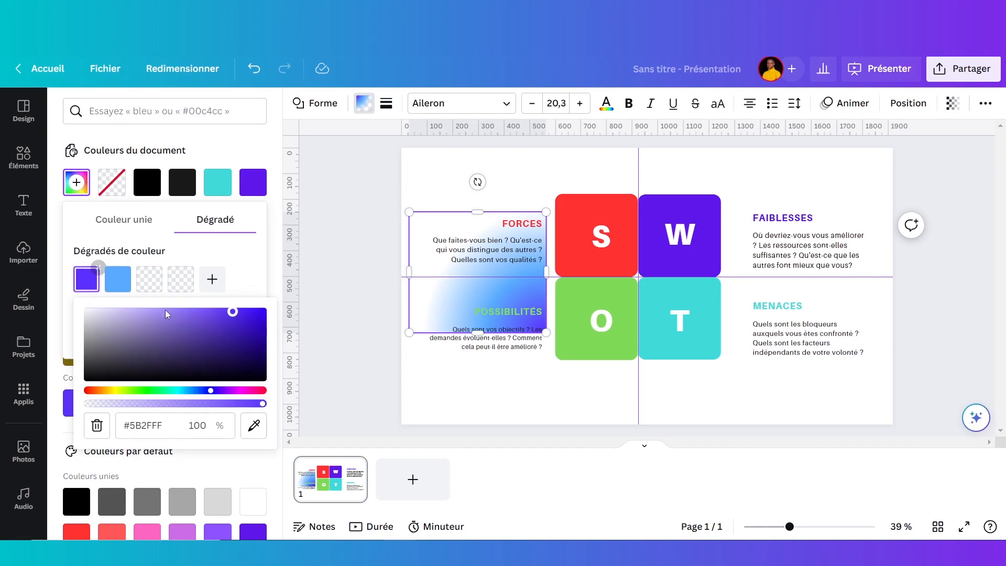
pyautogui.click(254, 426)
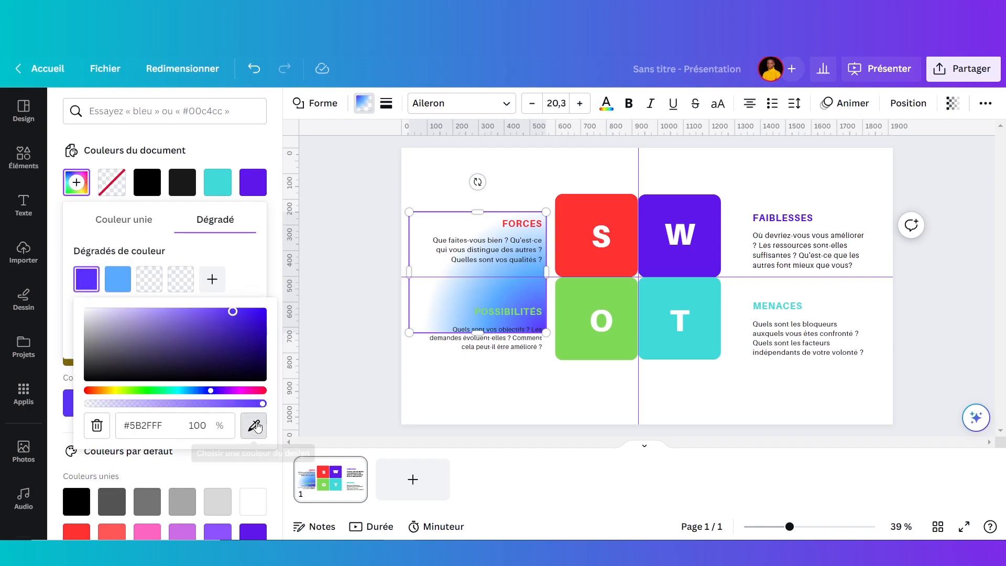
pyautogui.click(569, 226)
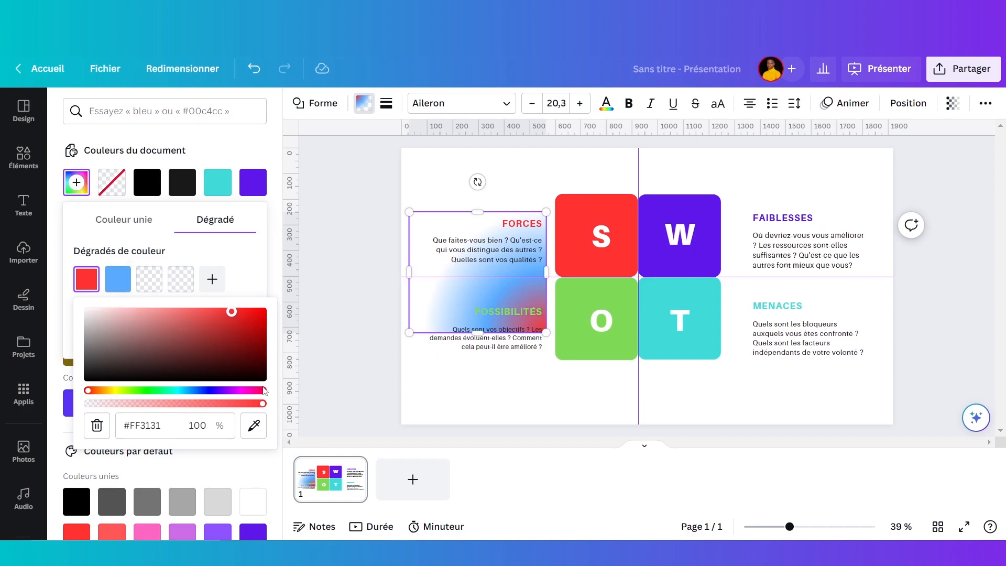
pyautogui.click(118, 279)
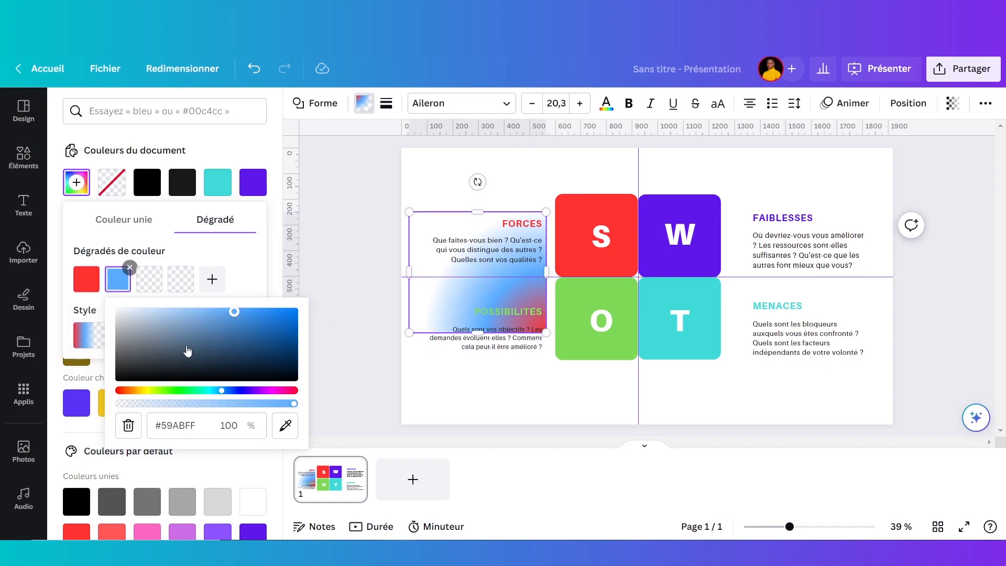
pyautogui.click(285, 425)
pyautogui.click(584, 209)
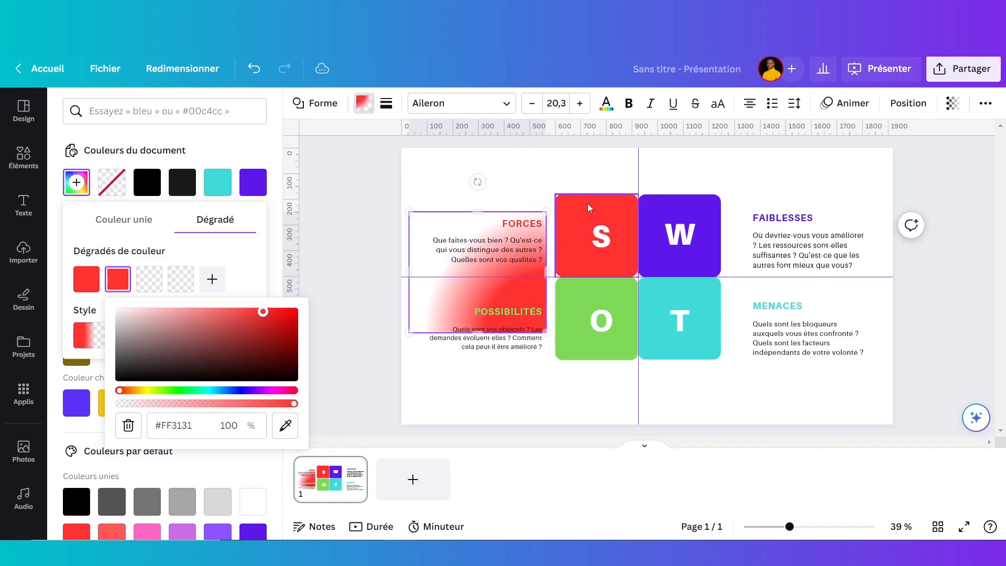
# Step: Move the red gradient over the S square with its solid corner at the guides' crossing, and enlarge it to the slide's upper edge
pyautogui.moveTo(427, 297); pyautogui.dragTo(516, 241)
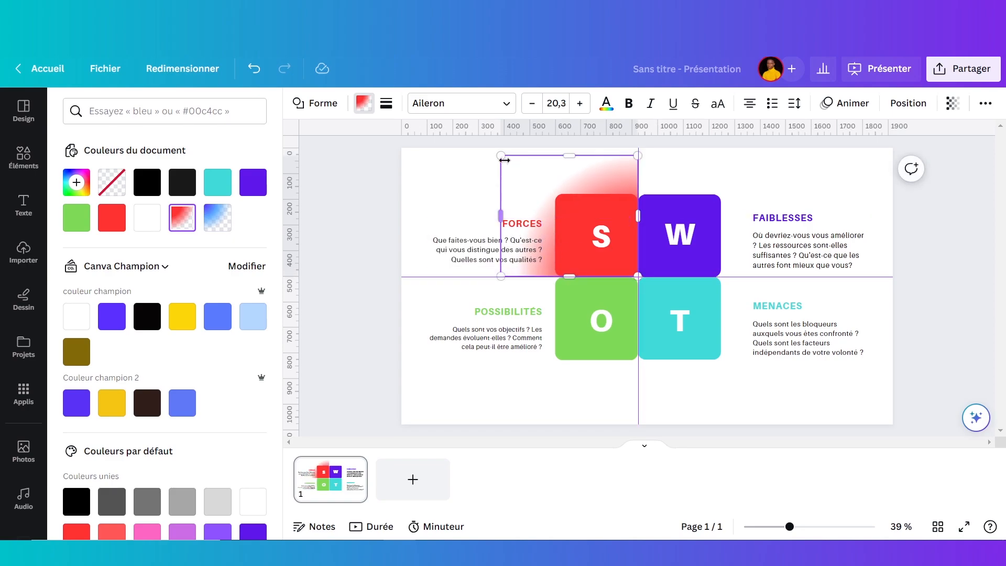
pyautogui.moveTo(497, 159); pyautogui.dragTo(446, 149)
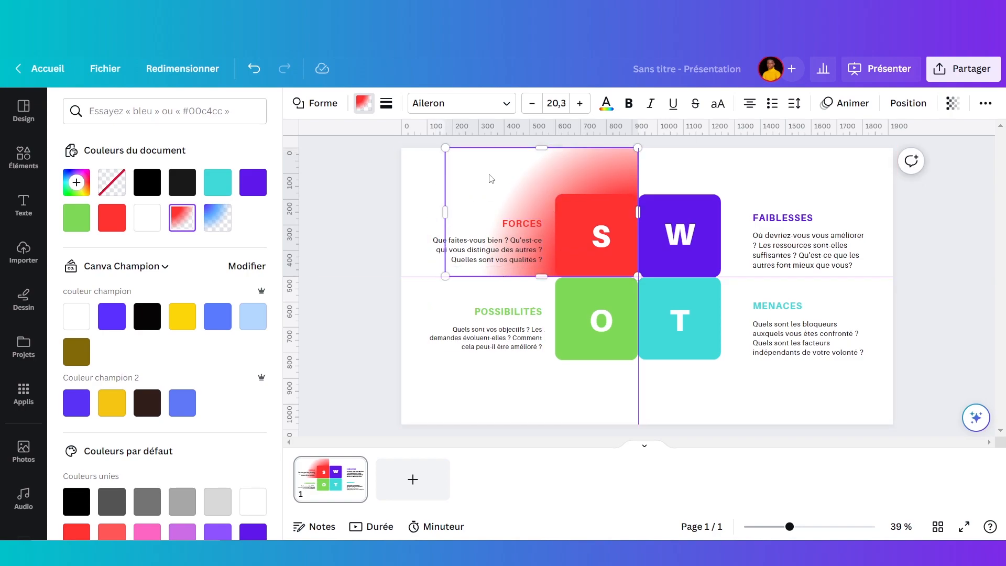
# Step: Duplicate the red gradient, rotate the copy, and fit it over the O square in the slide's lower-left quarter
pyautogui.moveTo(535, 186); pyautogui.dragTo(530, 311)
pyautogui.moveTo(406, 331); pyautogui.dragTo(530, 419)
pyautogui.moveTo(571, 330); pyautogui.dragTo(622, 390)
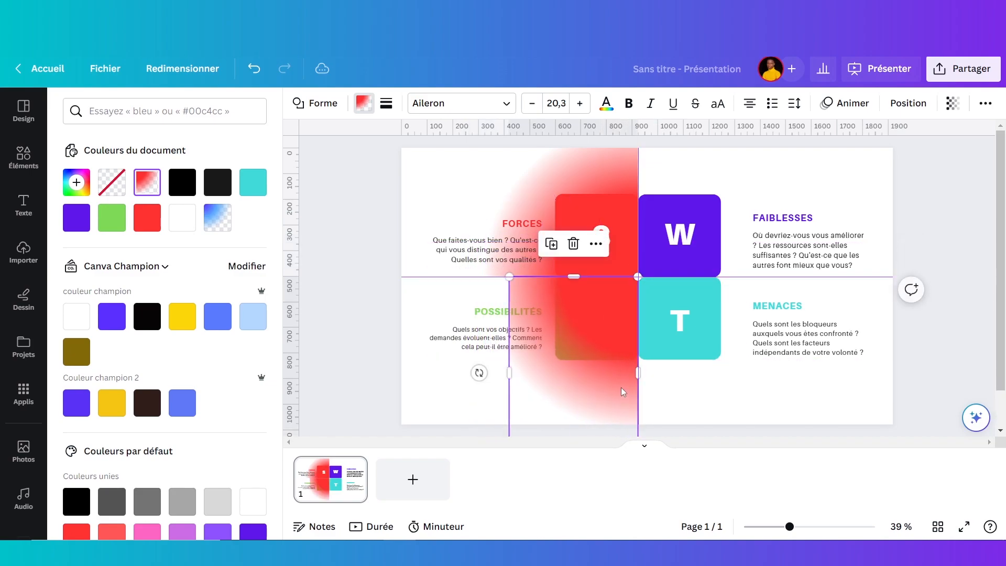
pyautogui.moveTo(576, 341); pyautogui.dragTo(468, 366)
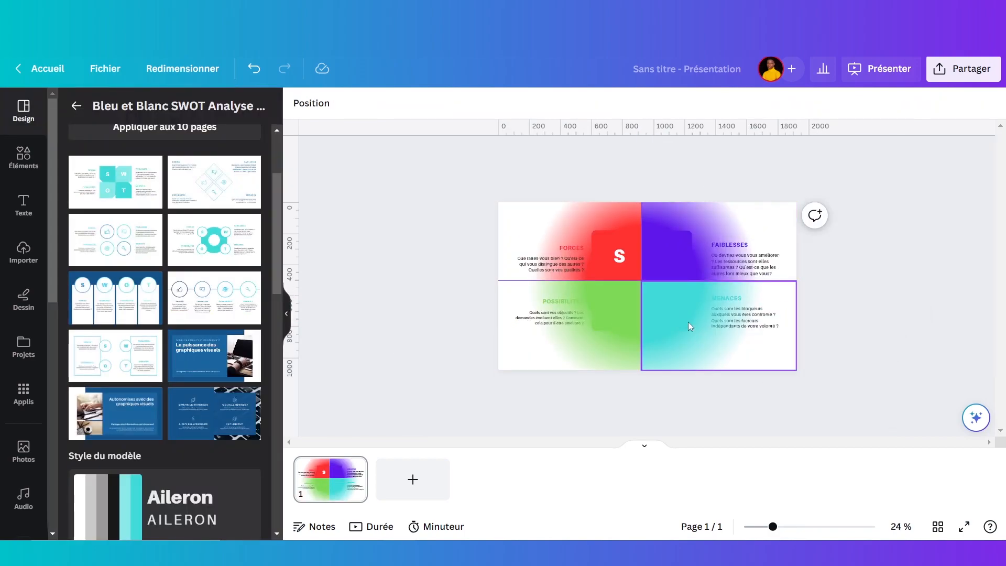
# Step: Select the four gradient rectangles and move them below the letters and rounded squares in the layer order
pyautogui.click(687, 240)
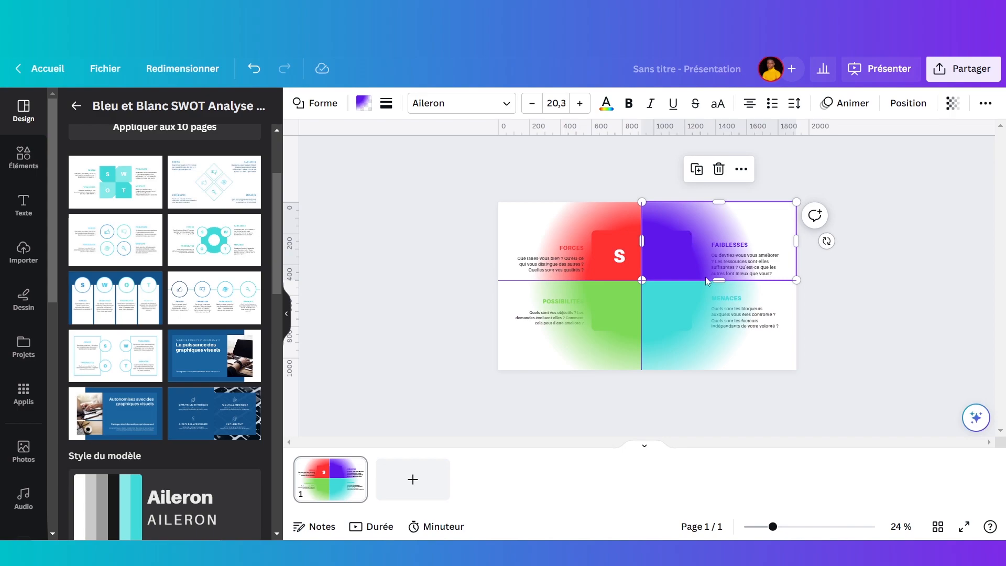
pyautogui.keyDown('shift'); pyautogui.click(695, 309); pyautogui.keyUp('shift')
pyautogui.keyDown('shift'); pyautogui.click(606, 318); pyautogui.keyUp('shift')
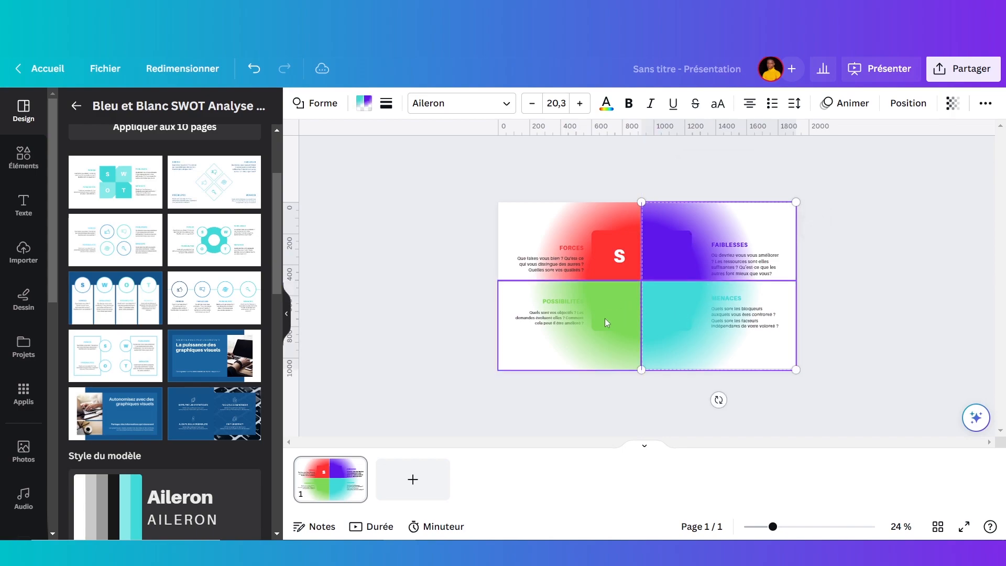
pyautogui.keyDown('shift'); pyautogui.click(561, 219); pyautogui.keyUp('shift')
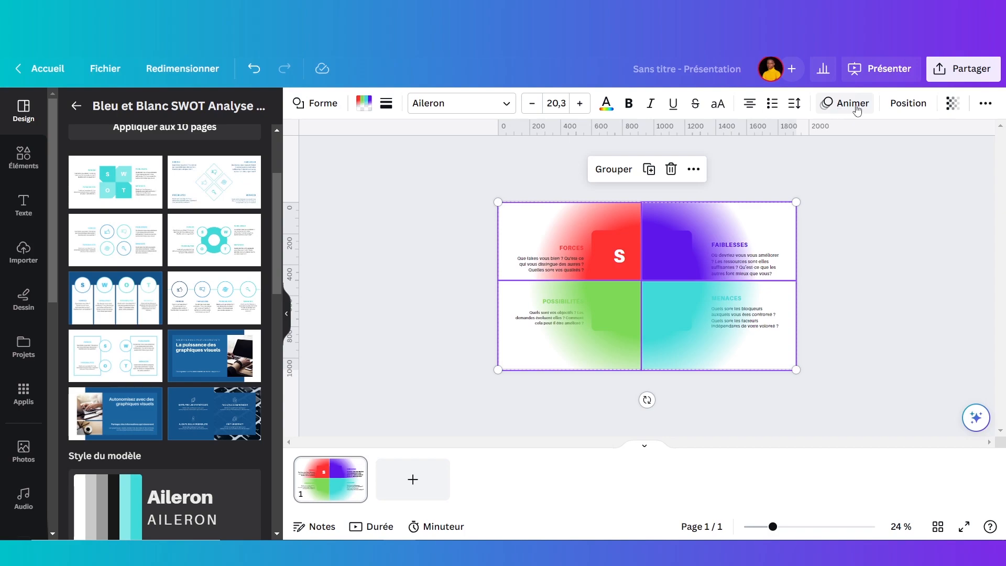
pyautogui.click(900, 103)
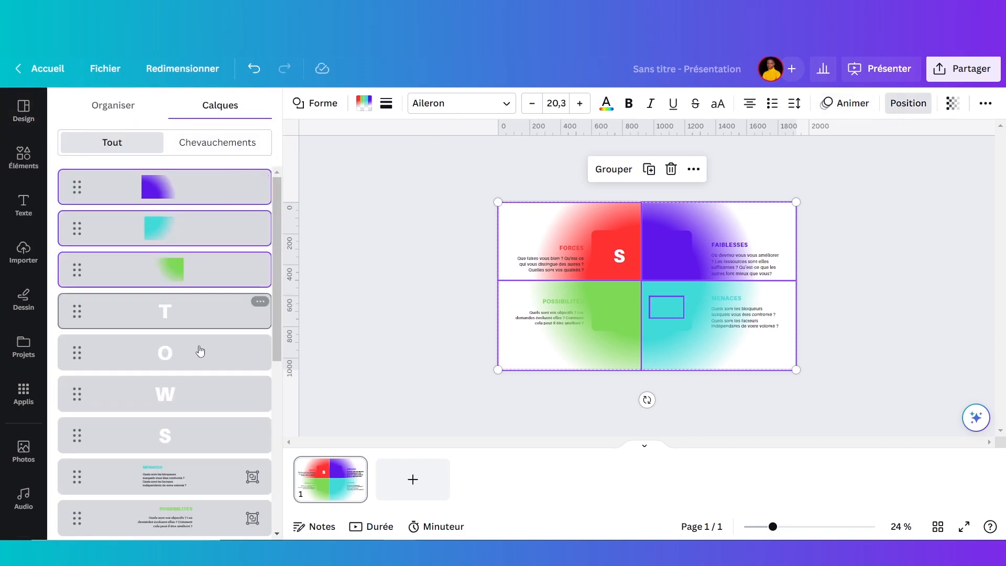
pyautogui.scroll(-1, 231, 236)
pyautogui.moveTo(221, 211); pyautogui.dragTo(225, 491)
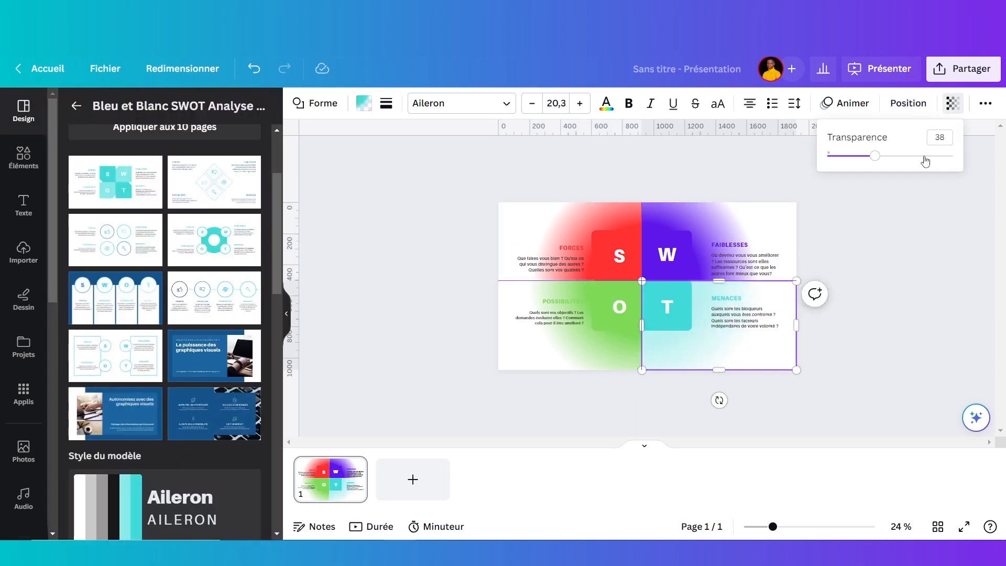
# Step: Try a transparency of 40 on the turquoise gradient in the slide's lower-right quarter
pyautogui.moveTo(874, 156)
pyautogui.mouseDown()
pyautogui.moveTo(860, 156)
pyautogui.moveTo(878, 158)
pyautogui.mouseUp()
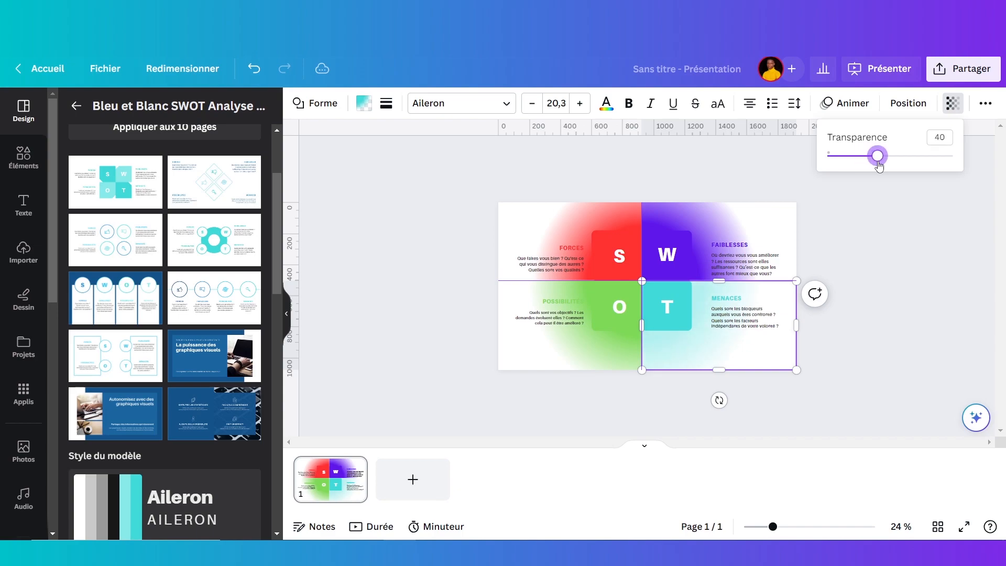
pyautogui.click(557, 367)
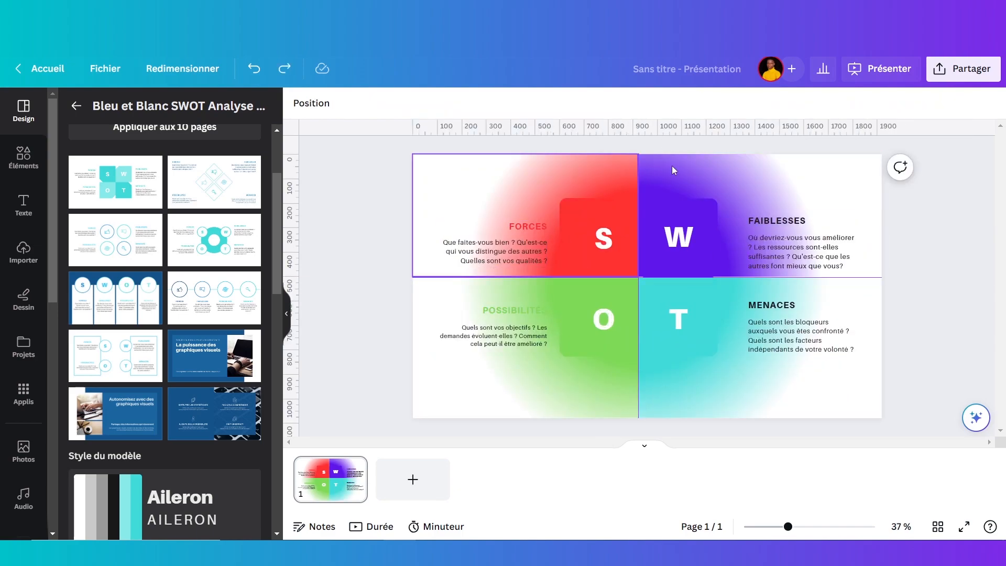
# Step: Recolour the FORCES heading black and the POSSIBILITÉS heading near-black from the document colours
pyautogui.click(524, 242)
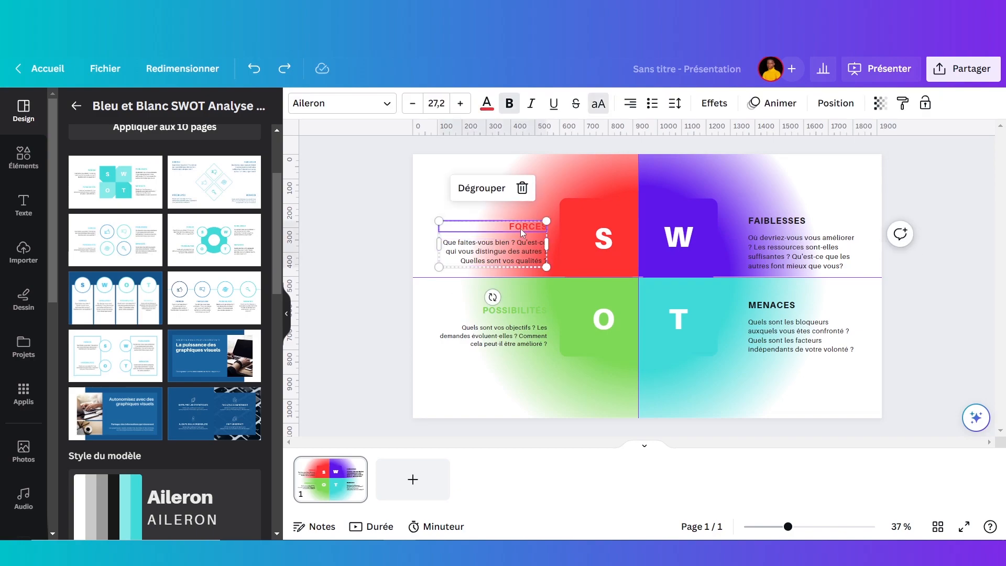
pyautogui.click(487, 103)
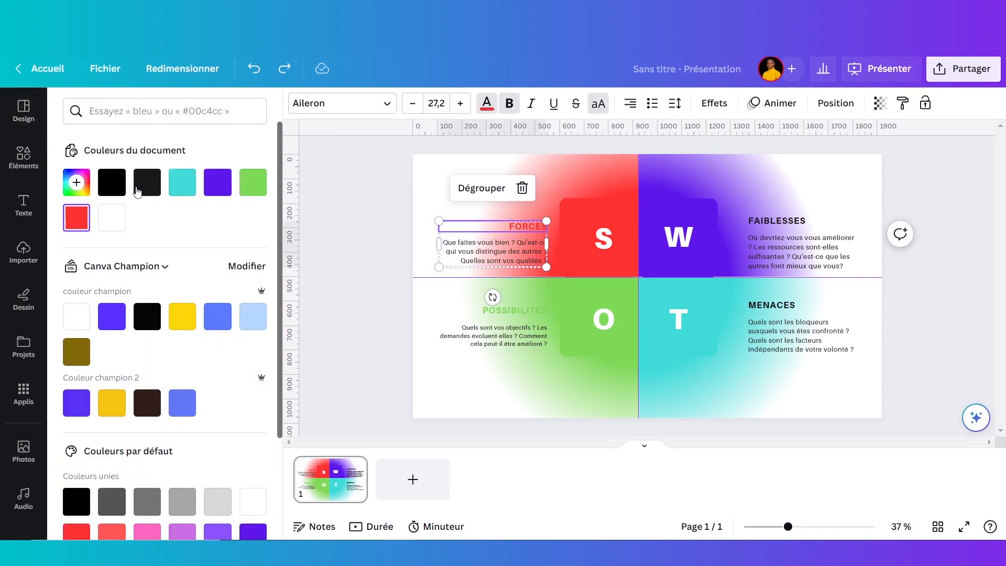
pyautogui.click(112, 182)
pyautogui.click(514, 313)
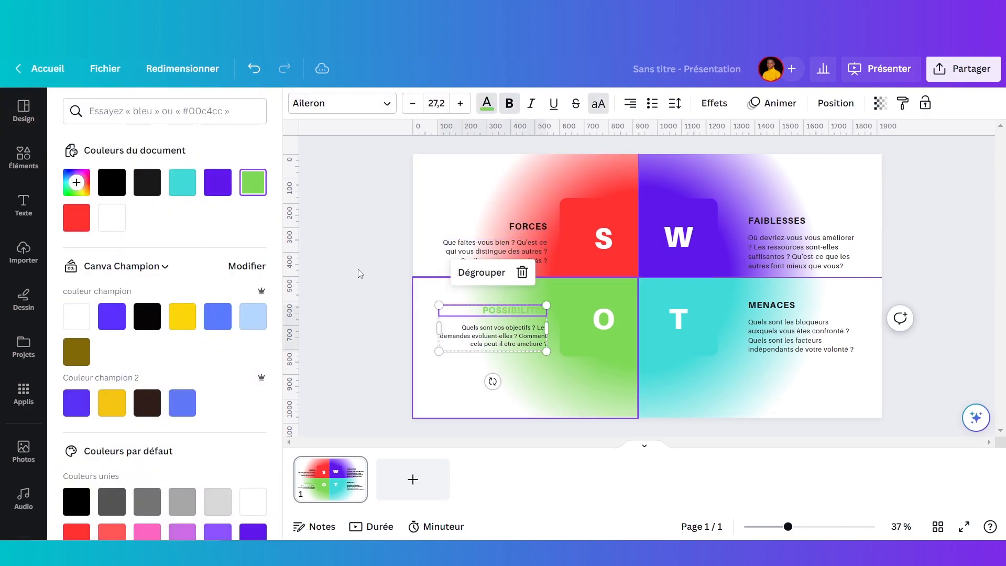
pyautogui.click(147, 181)
pyautogui.click(392, 213)
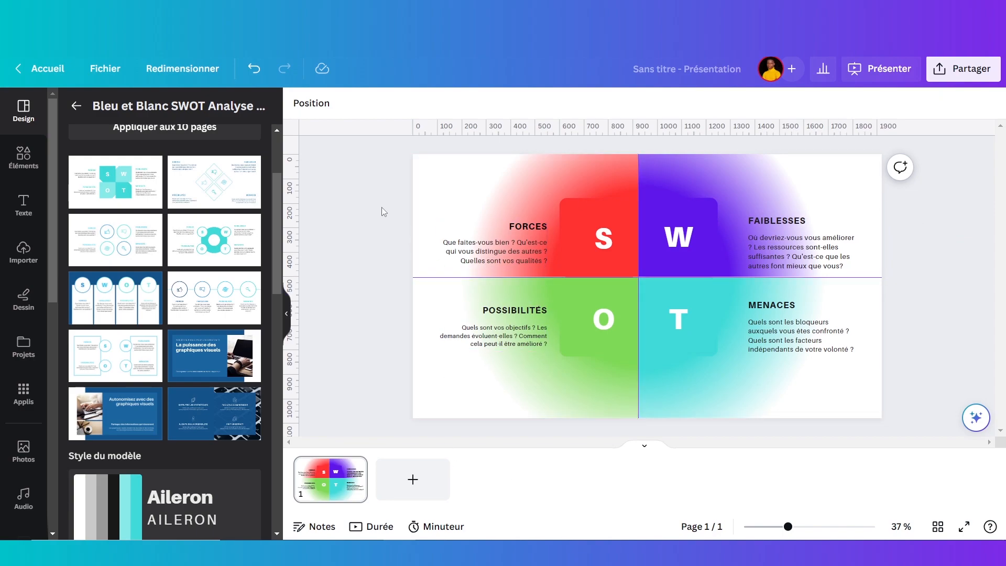
# Step: Group all the elements of the SWOT slide and duplicate the page twice
pyautogui.moveTo(330, 148); pyautogui.dragTo(950, 394)
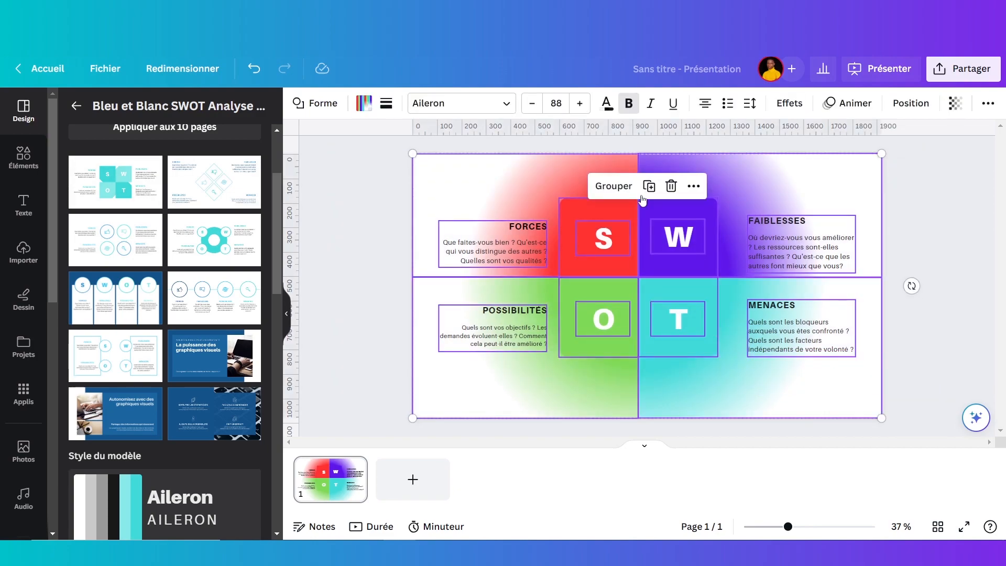
pyautogui.click(614, 187)
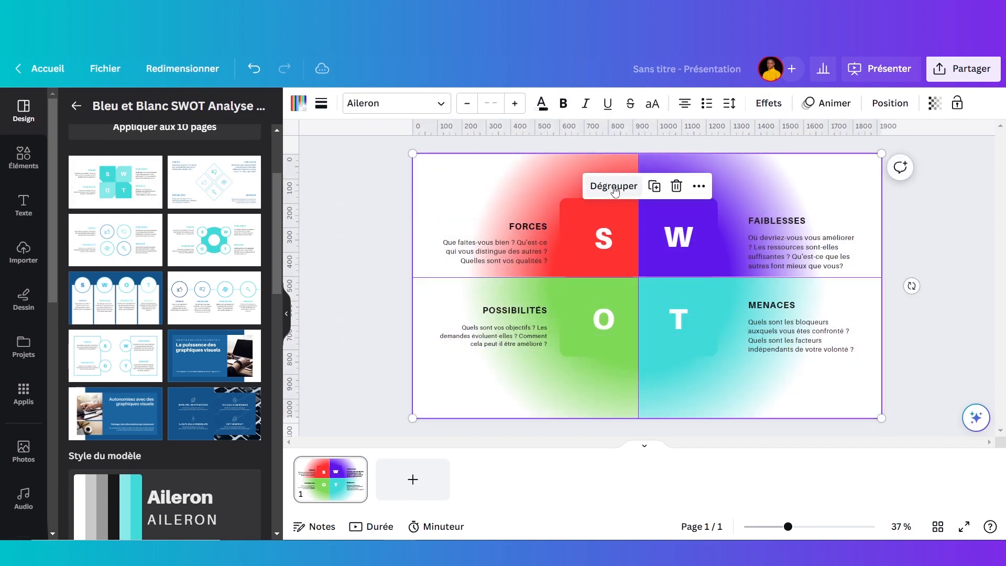
pyautogui.click(333, 484)
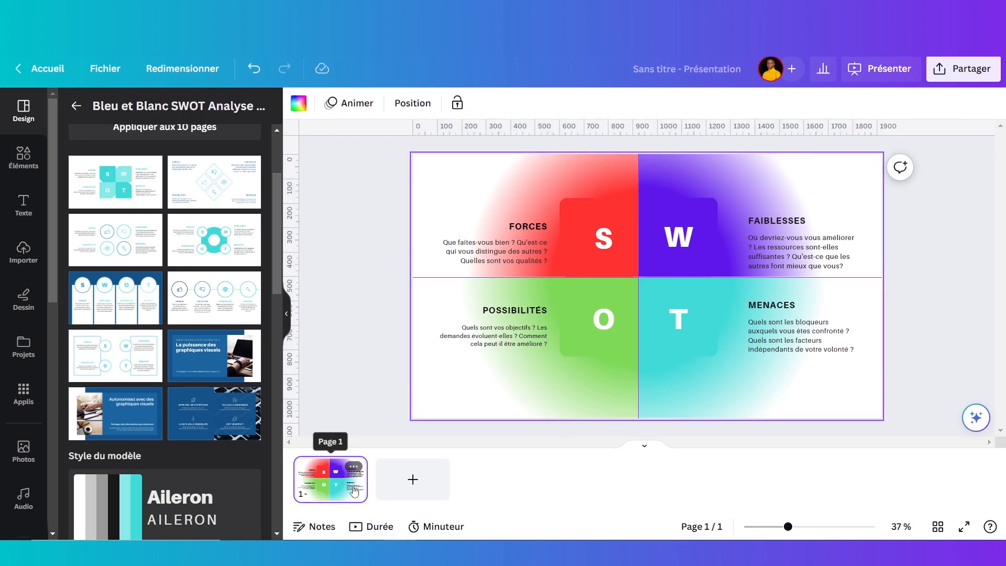
pyautogui.hotkey('ctrl', 'd')
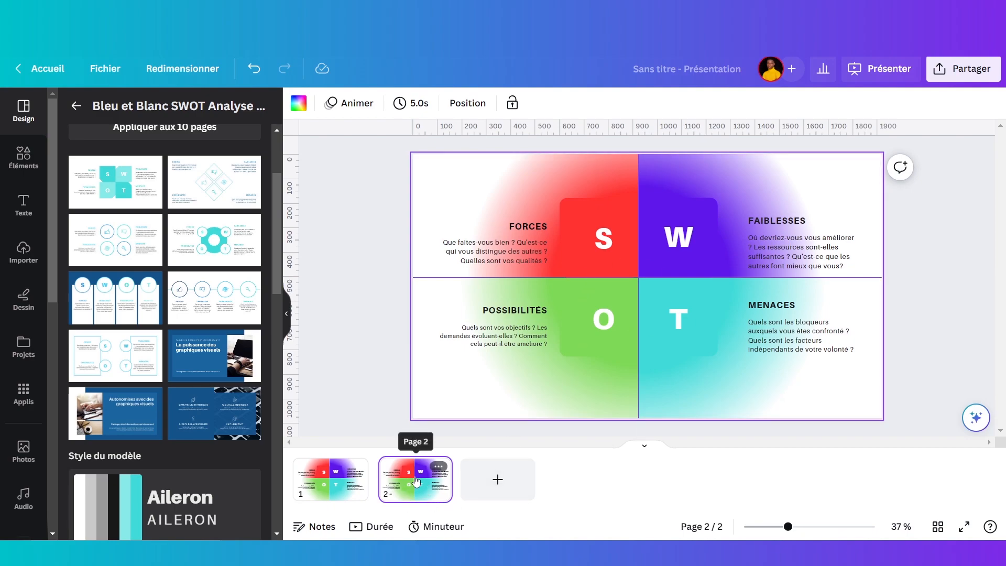
pyautogui.hotkey('ctrl', 'd')
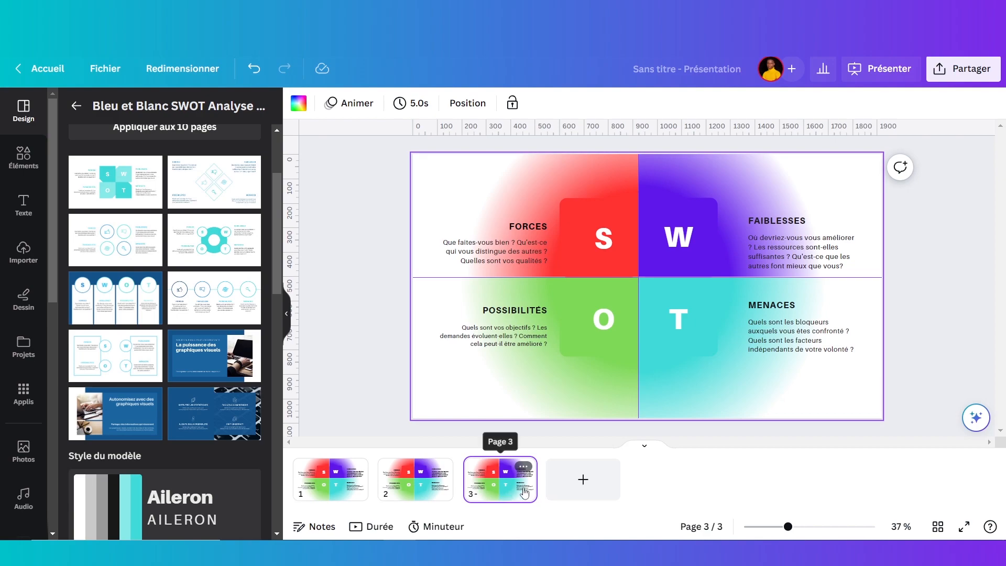
# Step: On page 2, enlarge the grouped design from its upper-left corner until the red FORCES quarter fills the page
pyautogui.click(421, 480)
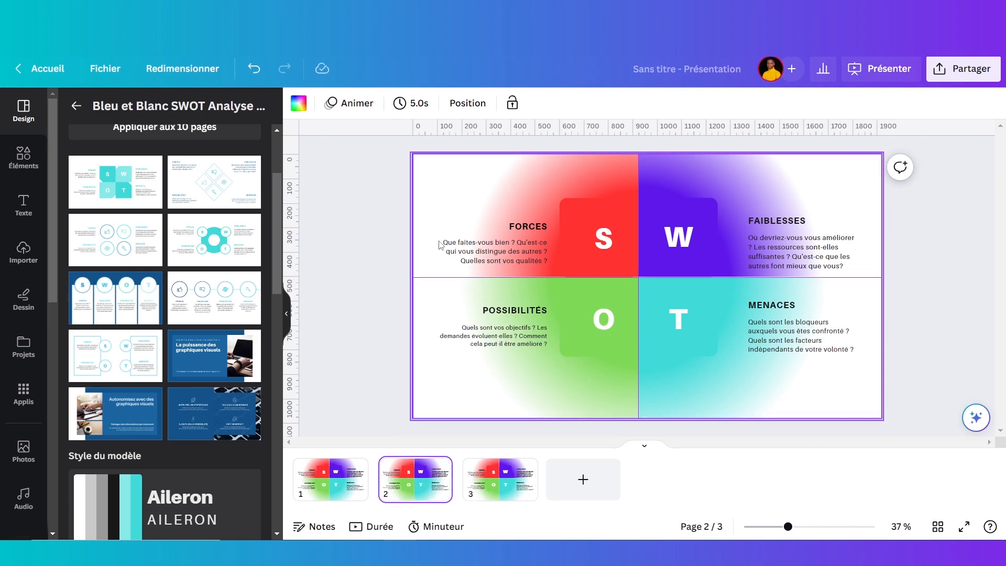
pyautogui.moveTo(356, 188); pyautogui.dragTo(681, 486)
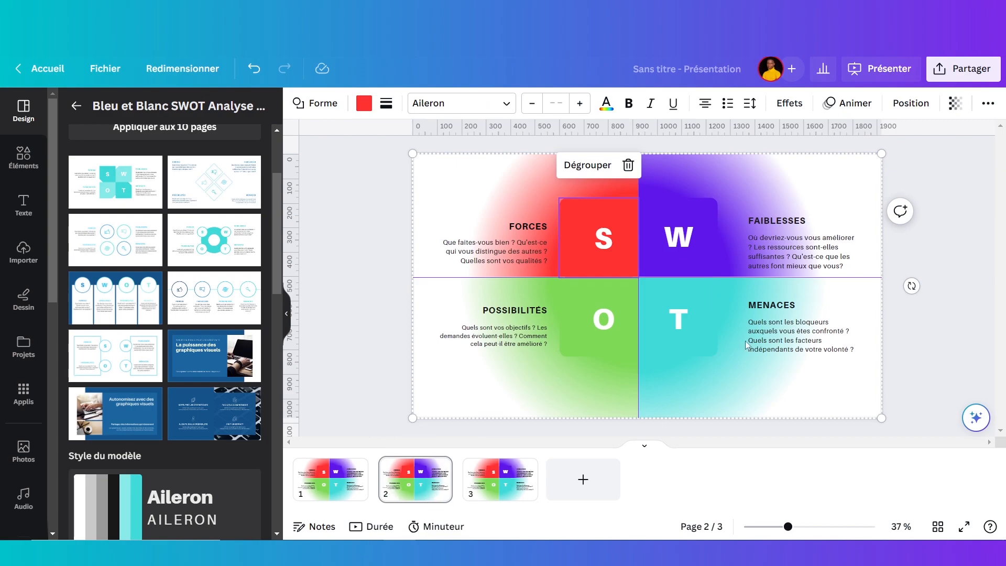
pyautogui.moveTo(881, 419); pyautogui.dragTo(1004, 492)
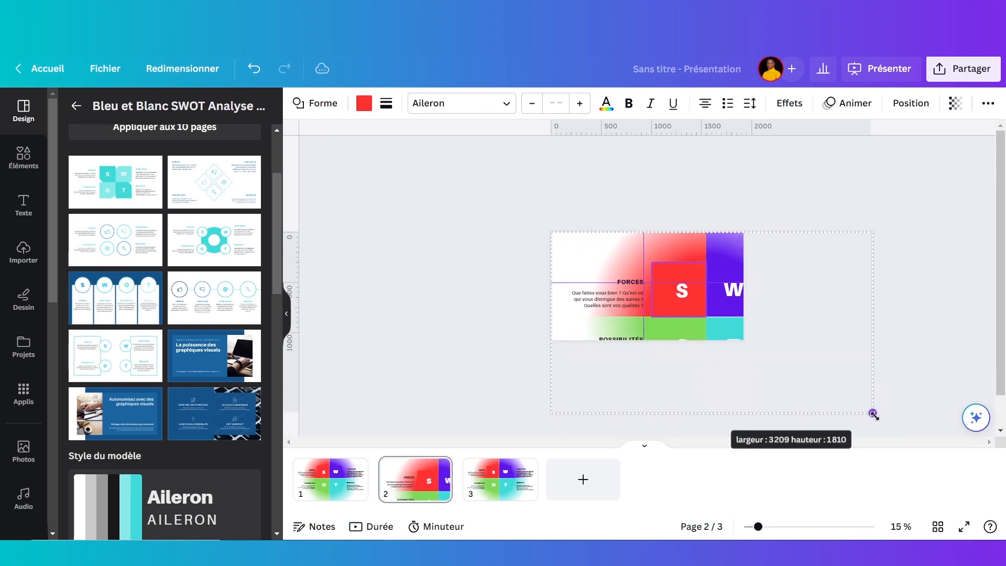
pyautogui.moveTo(873, 413); pyautogui.dragTo(948, 469)
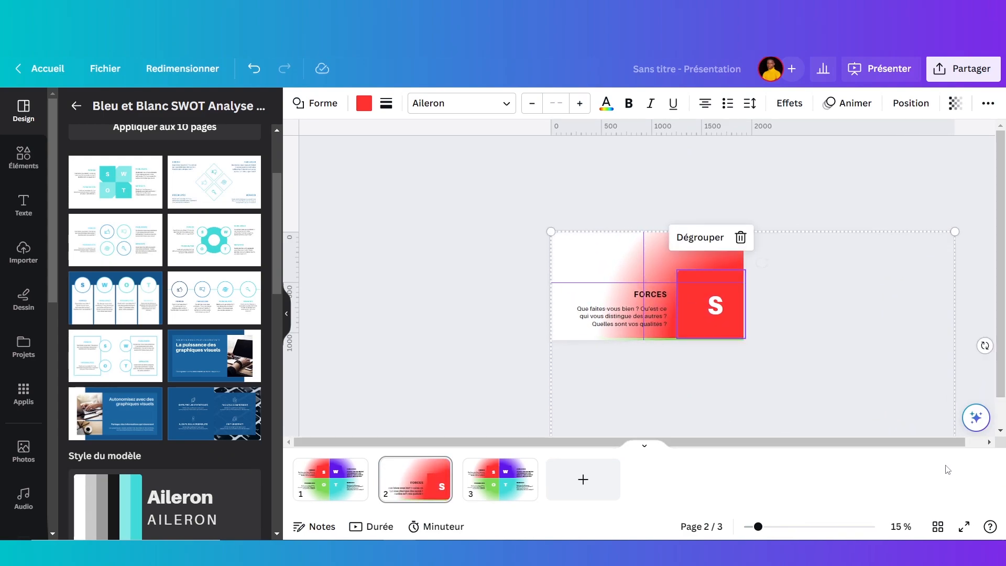
# Step: Duplicate page 2 and shift the group on the copy so the purple FAIBLESSES quarter fills the page
pyautogui.click(433, 489)
pyautogui.hotkey('ctrl', 'd')
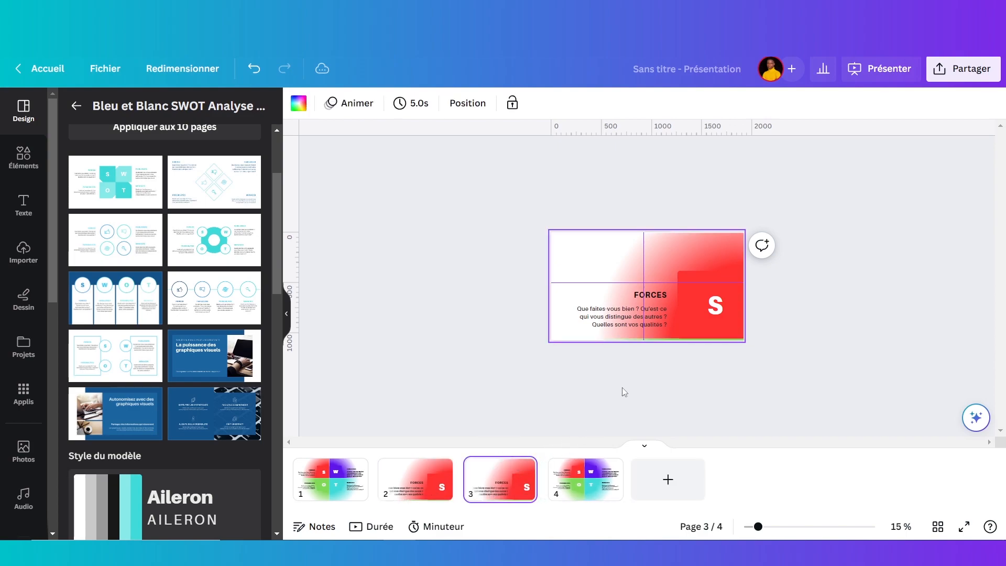
pyautogui.moveTo(582, 268); pyautogui.dragTo(391, 267)
pyautogui.moveTo(587, 243); pyautogui.dragTo(589, 247)
# Step: Duplicate page 3 and move the group on the copy upward so the turquoise MENACES quarter fills the page
pyautogui.click(506, 494)
pyautogui.hotkey('ctrl', 'd')
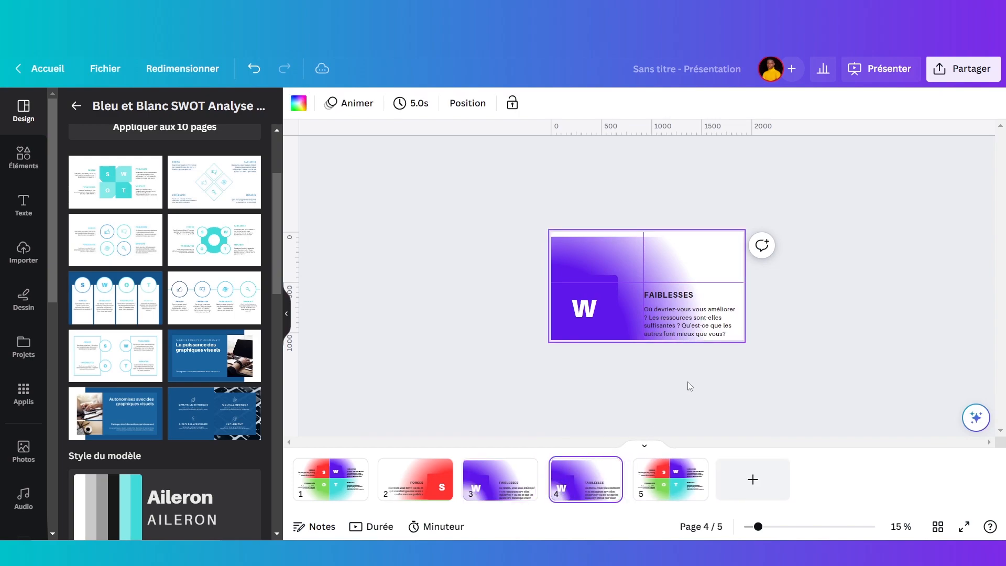
pyautogui.click(650, 303)
pyautogui.moveTo(676, 319); pyautogui.dragTo(670, 198)
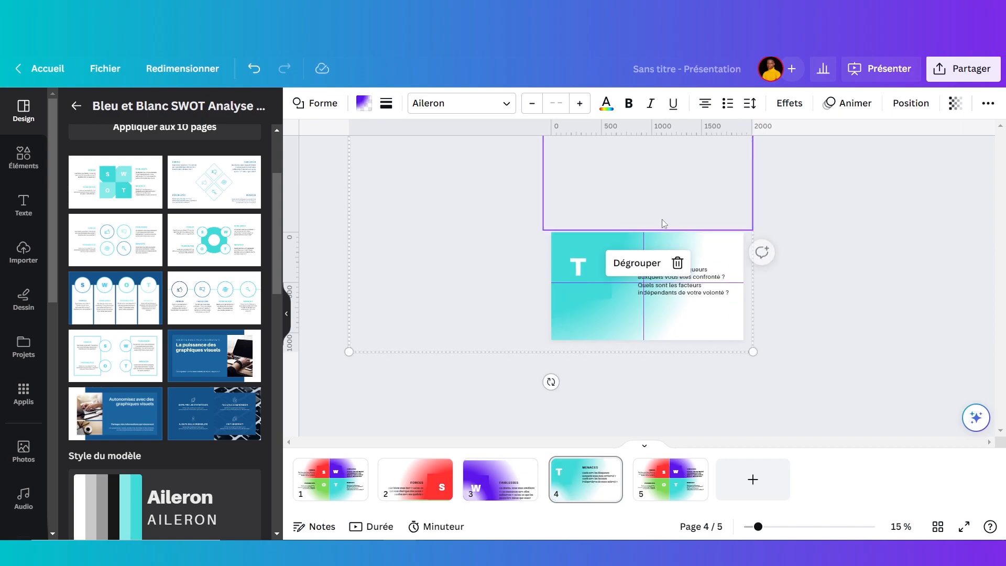
# Step: Duplicate page 4 and move the group on the copy sideways so the green POSSIBILITÉS quarter fills the page
pyautogui.click(559, 495)
pyautogui.hotkey('ctrl', 'd')
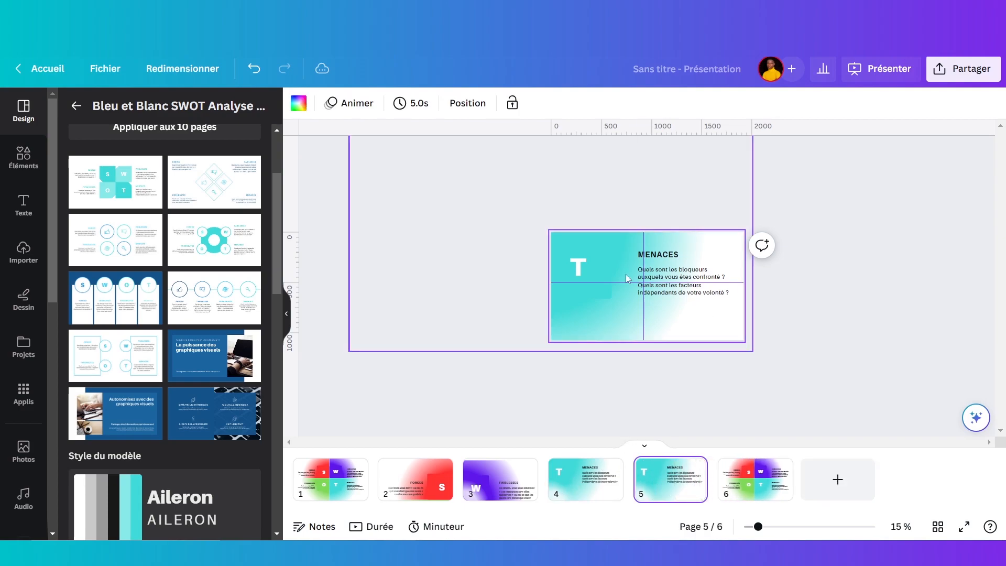
pyautogui.moveTo(576, 302); pyautogui.dragTo(784, 430)
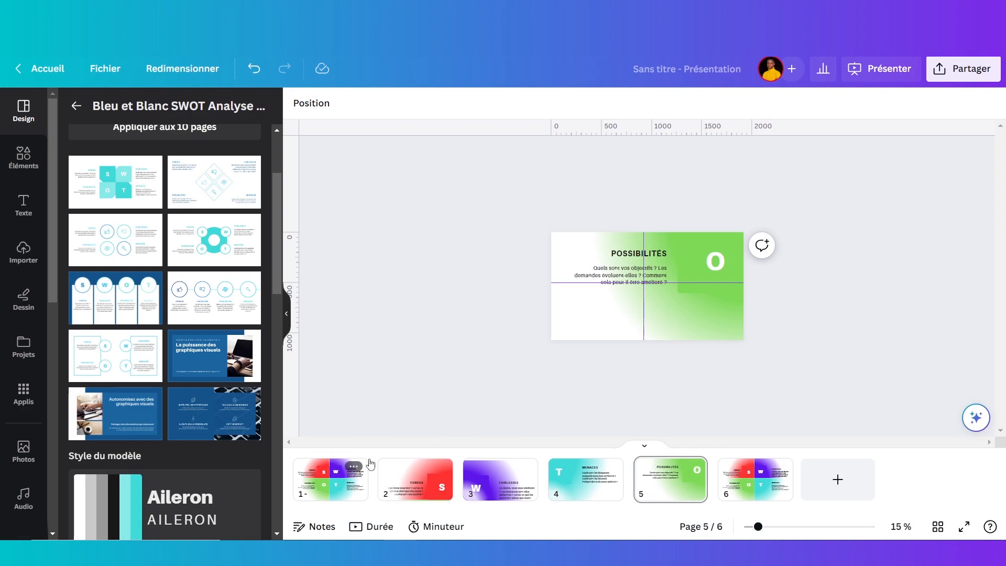
# Step: Add a Combiné transition after page 1 with a duration of 1 second and apply it to all pages
pyautogui.moveTo(373, 474)
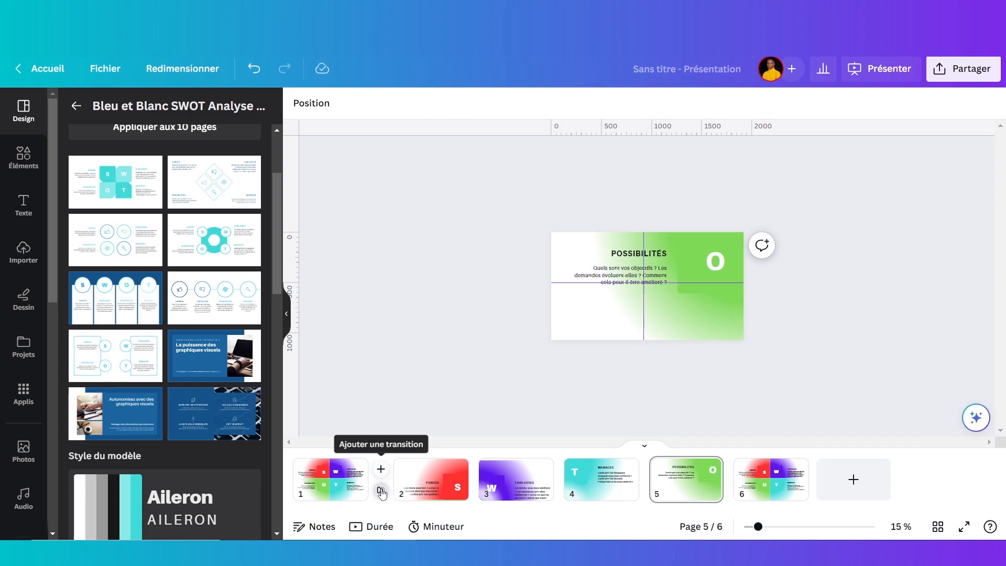
pyautogui.click(381, 491)
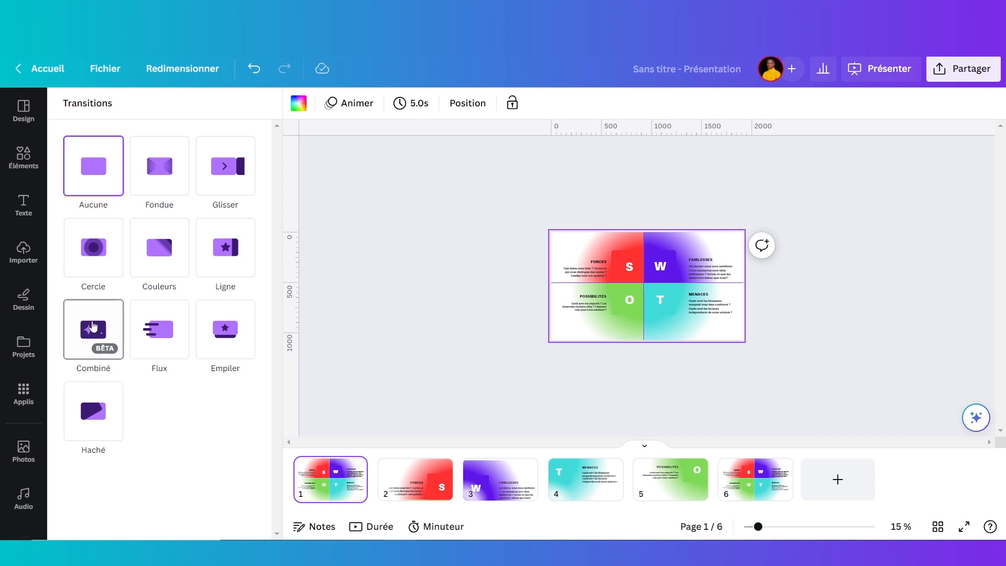
pyautogui.click(90, 331)
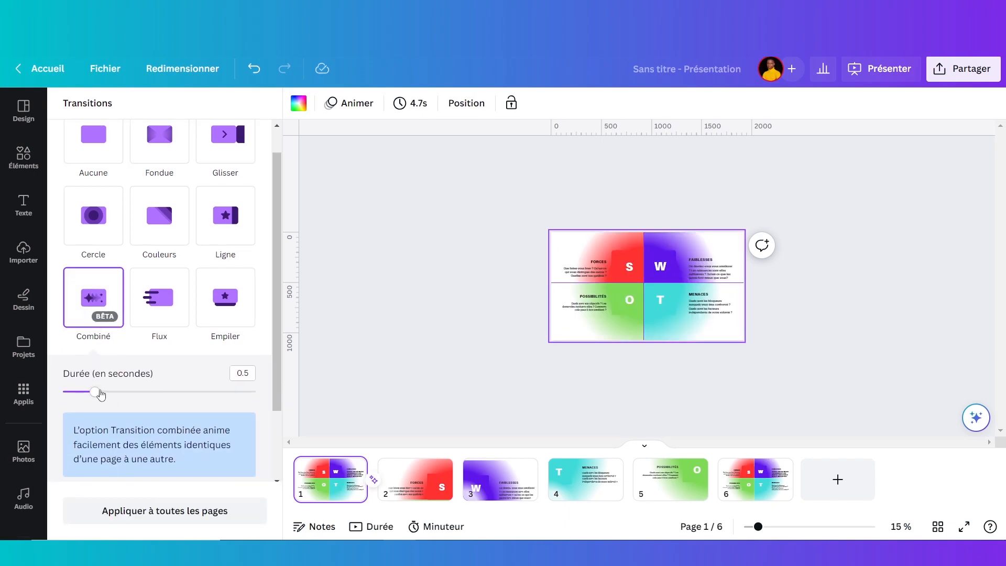
pyautogui.moveTo(99, 396); pyautogui.dragTo(136, 390)
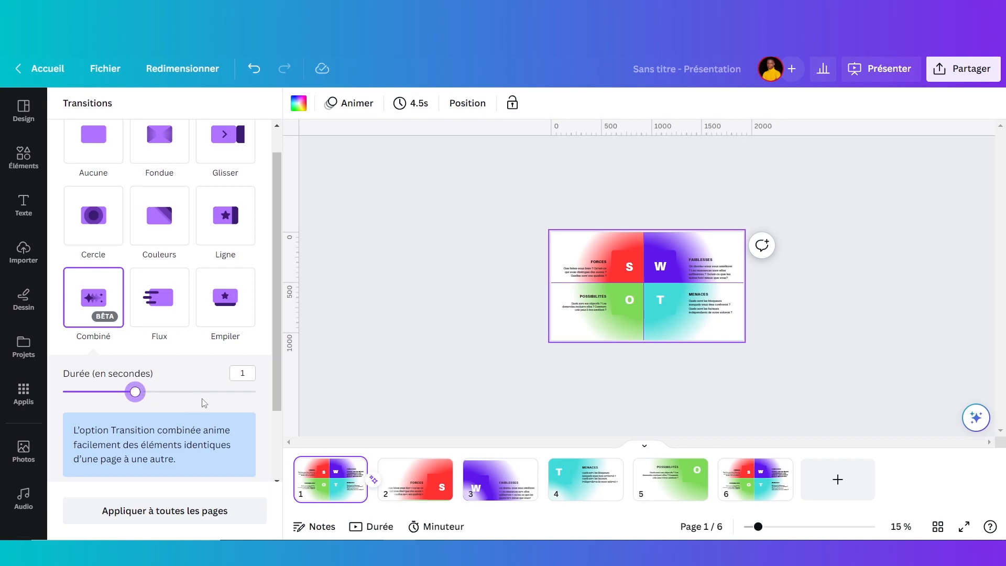
pyautogui.click(181, 510)
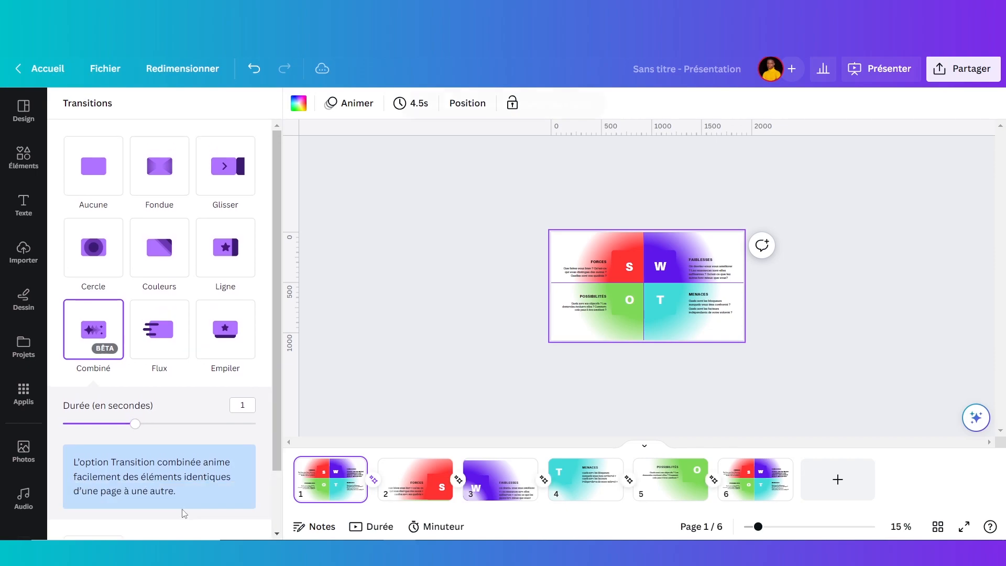
# Step: Play the presentation full screen from page 1 to review the transitions through page 6, and return to the editor
pyautogui.click(420, 482)
pyautogui.click(347, 489)
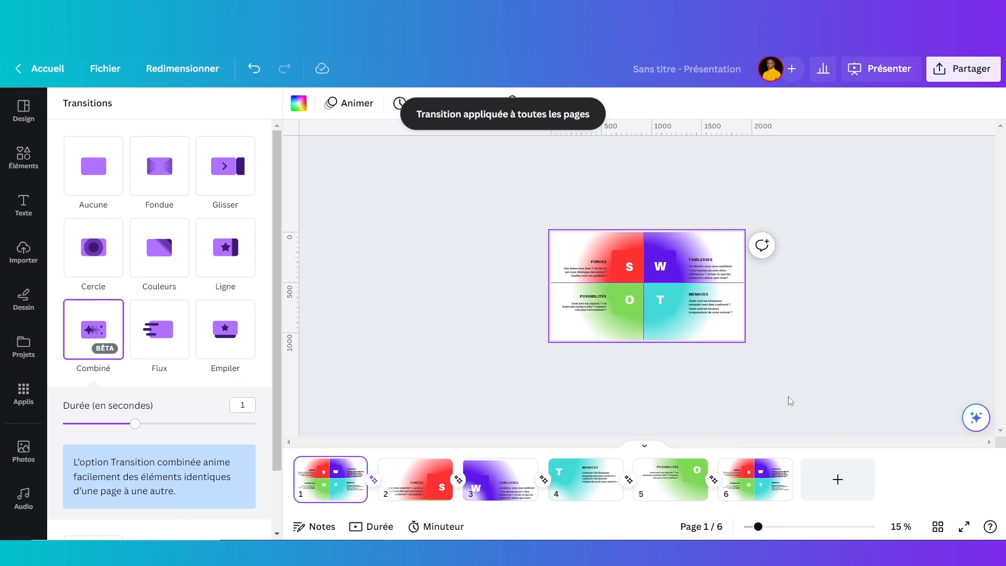
pyautogui.click(807, 387)
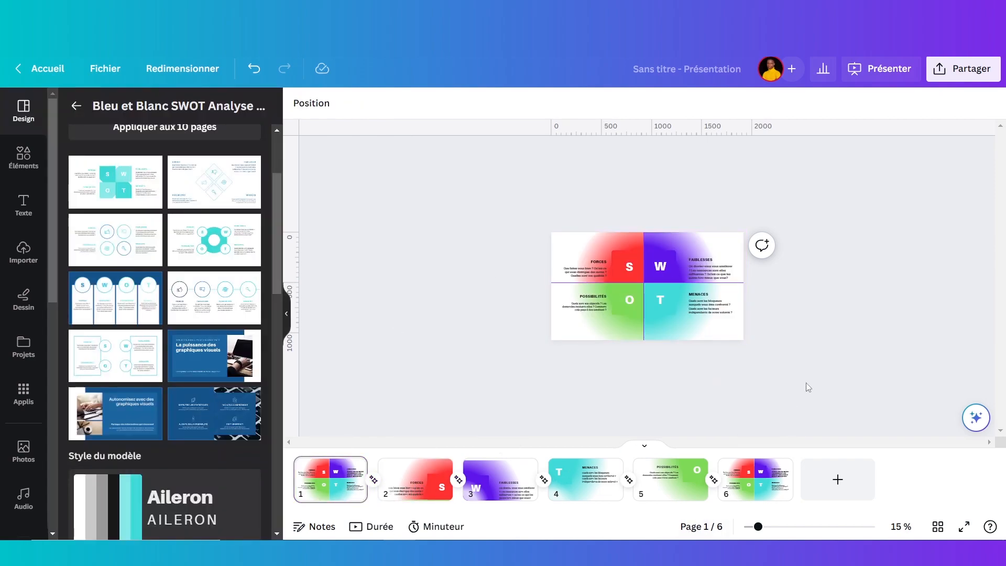
pyautogui.click(966, 527)
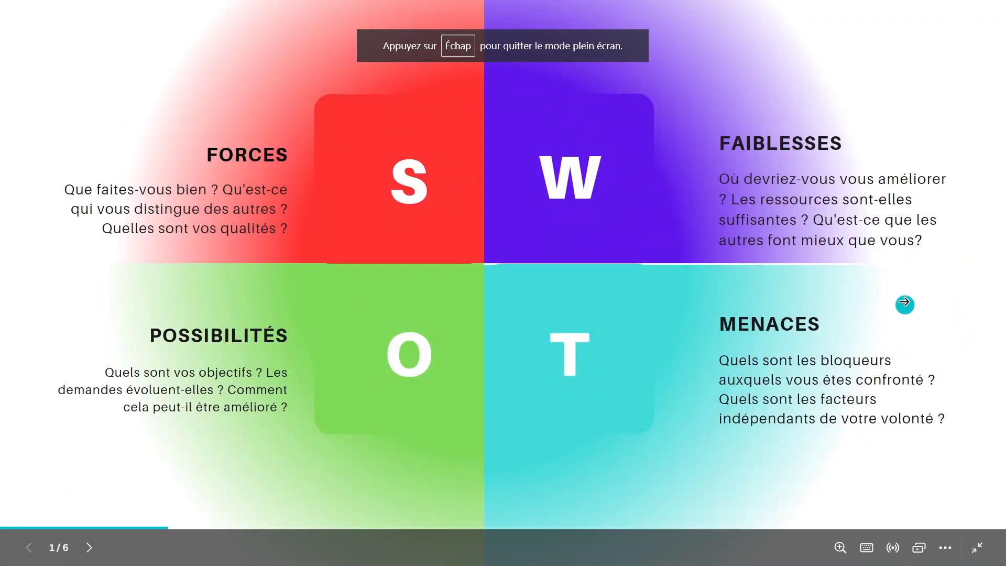
pyautogui.click(904, 301)
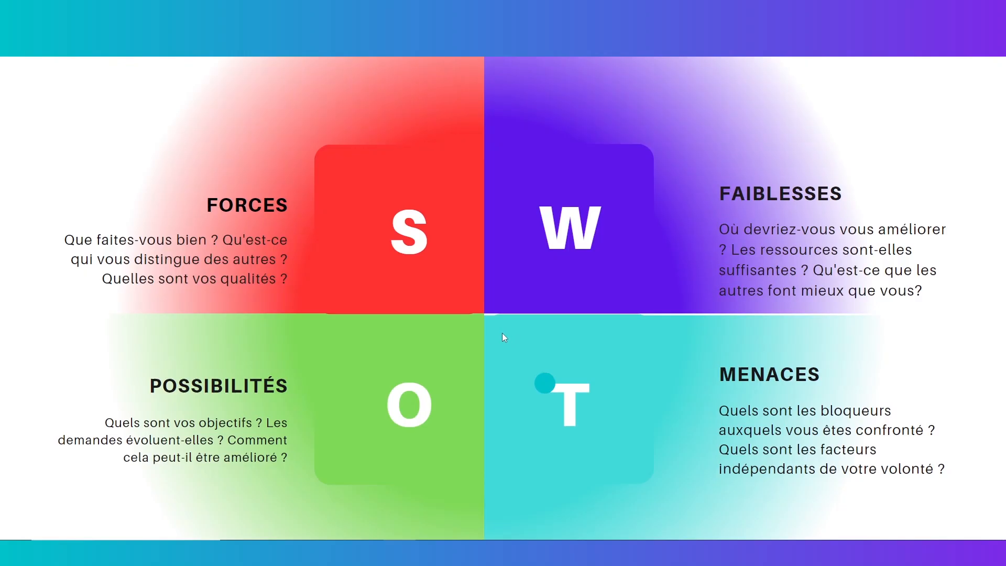
pyautogui.press('Escape')
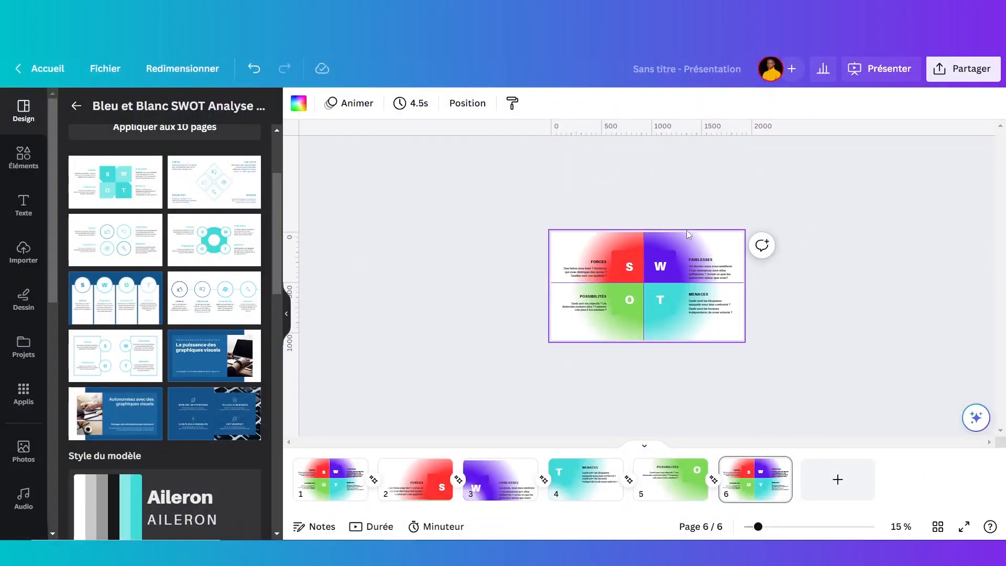